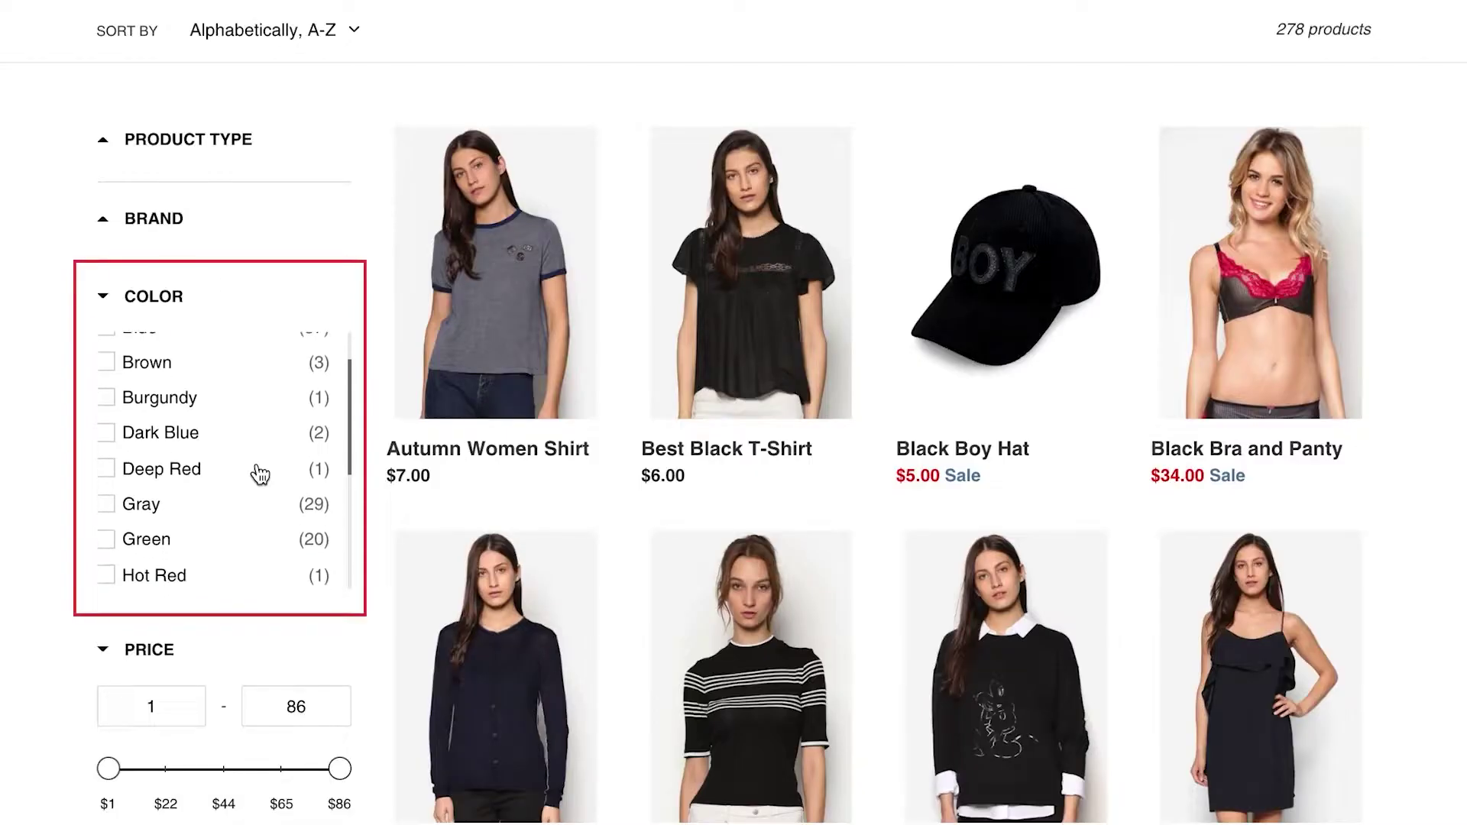
Step: Scroll down and back up through the storefront Color filter's long list of separate shades
{"action": "scroll", "coordinate": [260, 475], "scroll_direction": "down", "scroll_amount": 2}
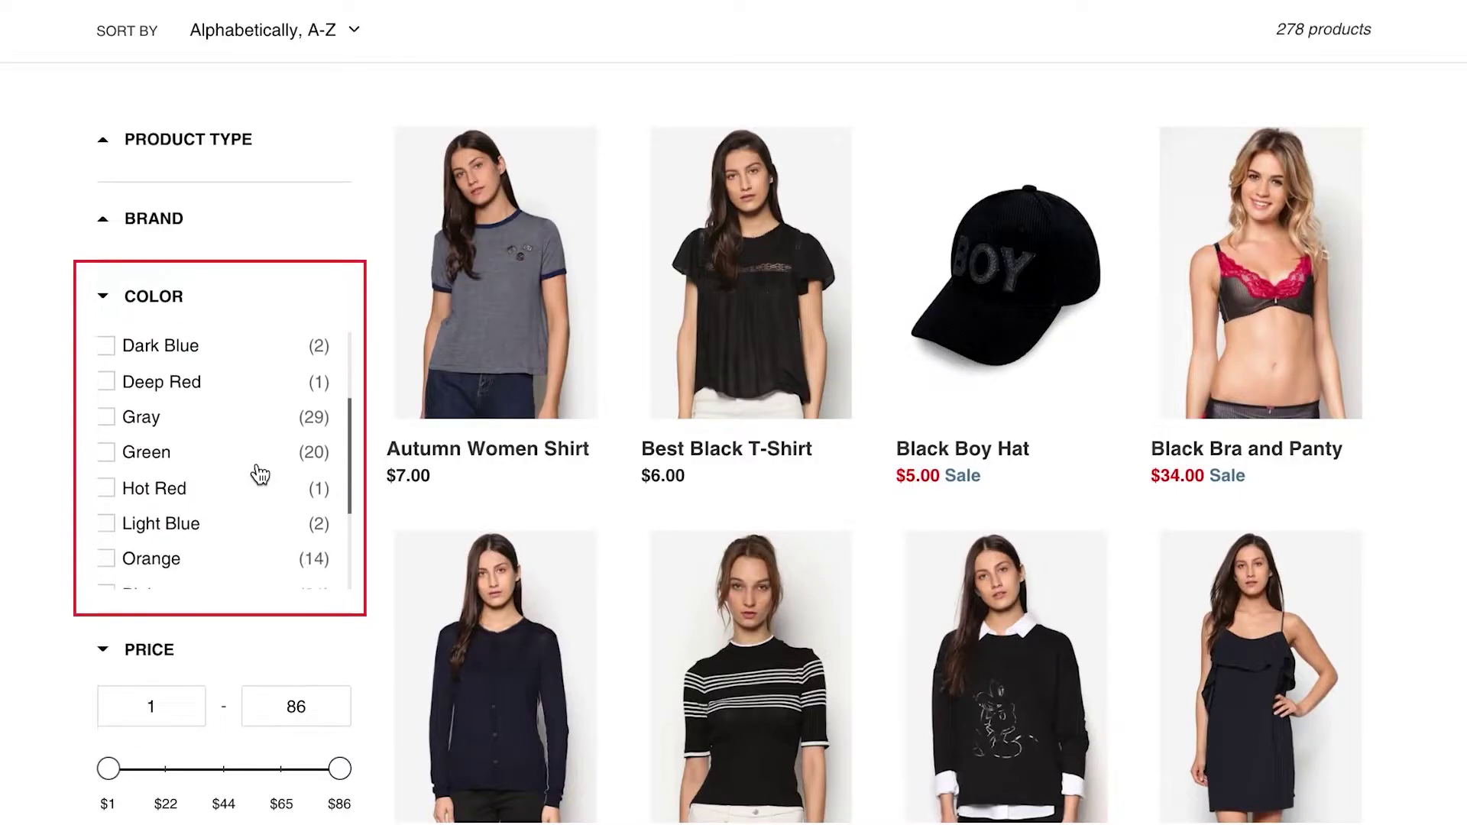
{"action": "scroll", "coordinate": [259, 475], "scroll_direction": "down", "scroll_amount": 2}
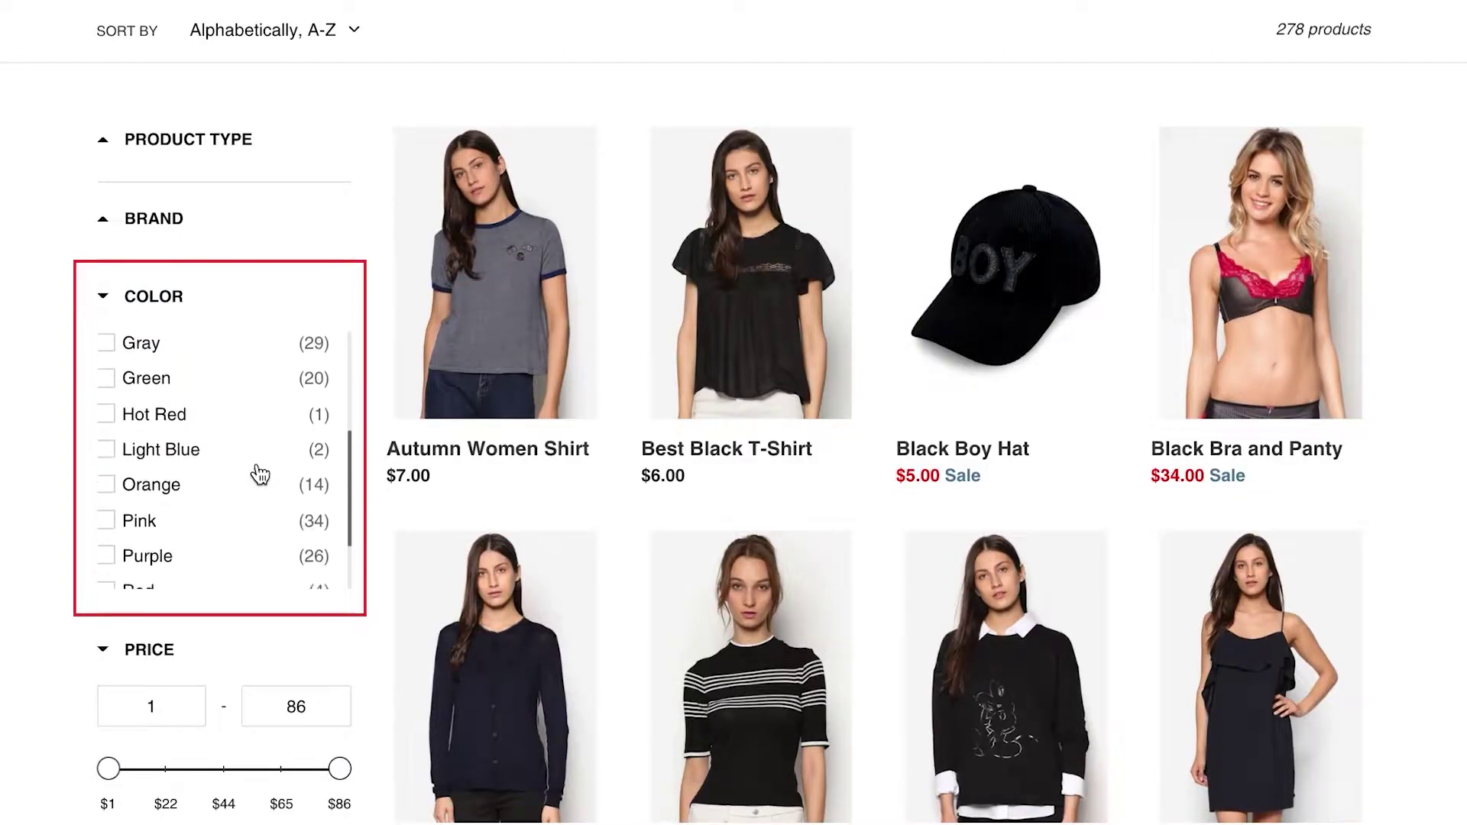
{"action": "scroll", "coordinate": [258, 468], "scroll_direction": "down", "scroll_amount": 2}
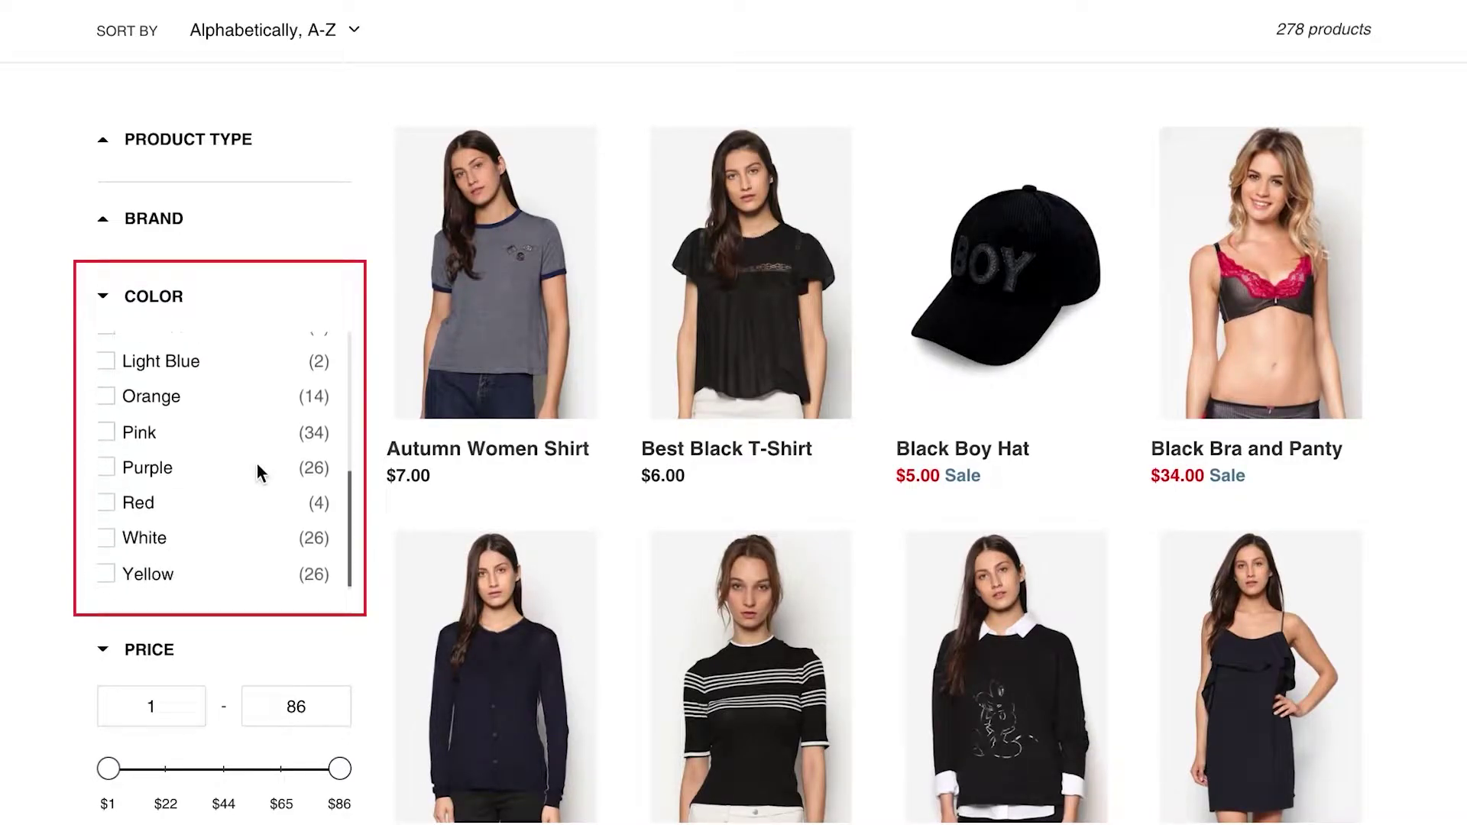
{"action": "scroll", "coordinate": [257, 468], "scroll_direction": "up", "scroll_amount": 3}
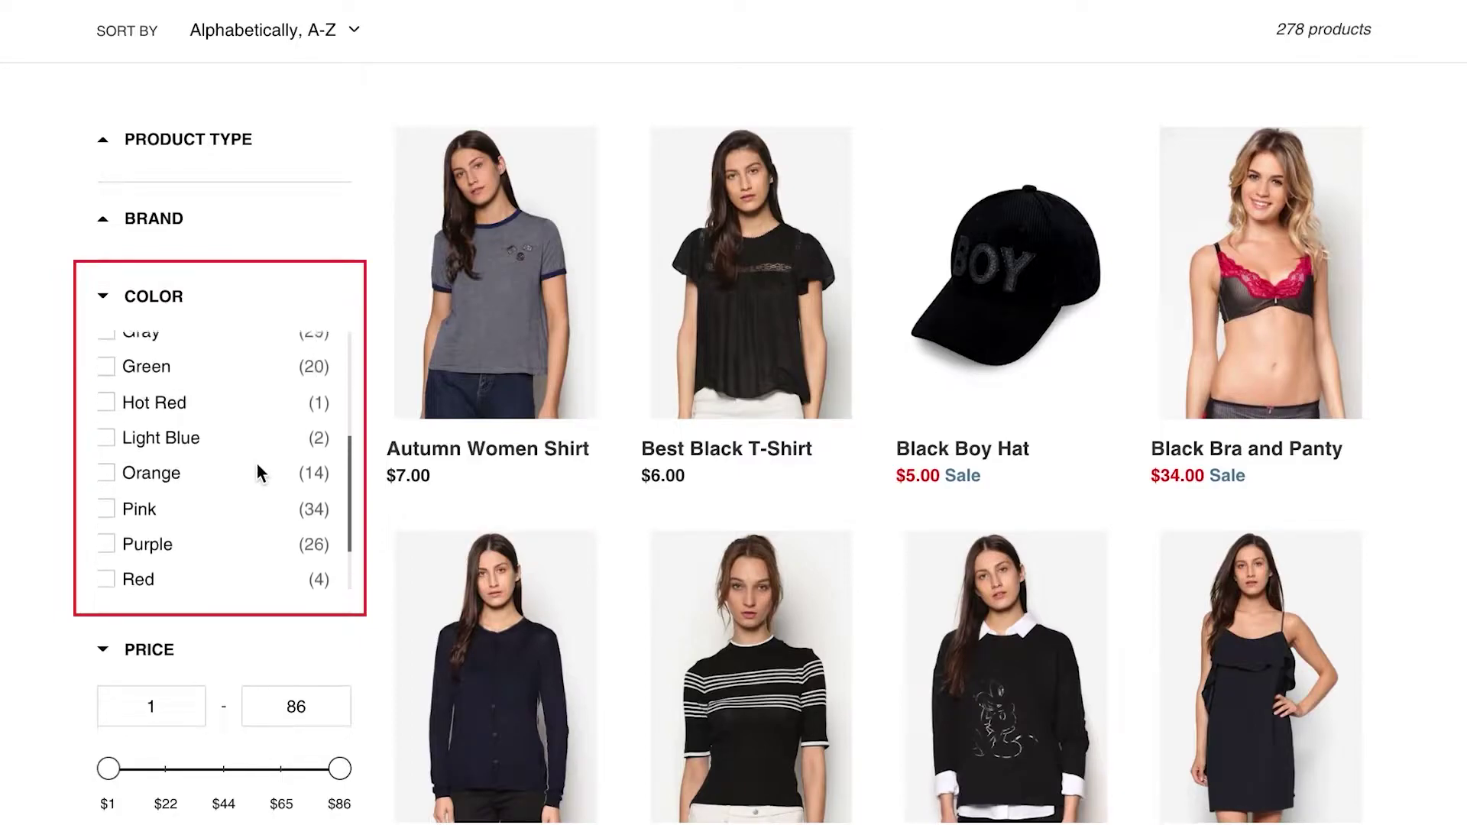
{"action": "scroll", "coordinate": [258, 469], "scroll_direction": "up", "scroll_amount": 2}
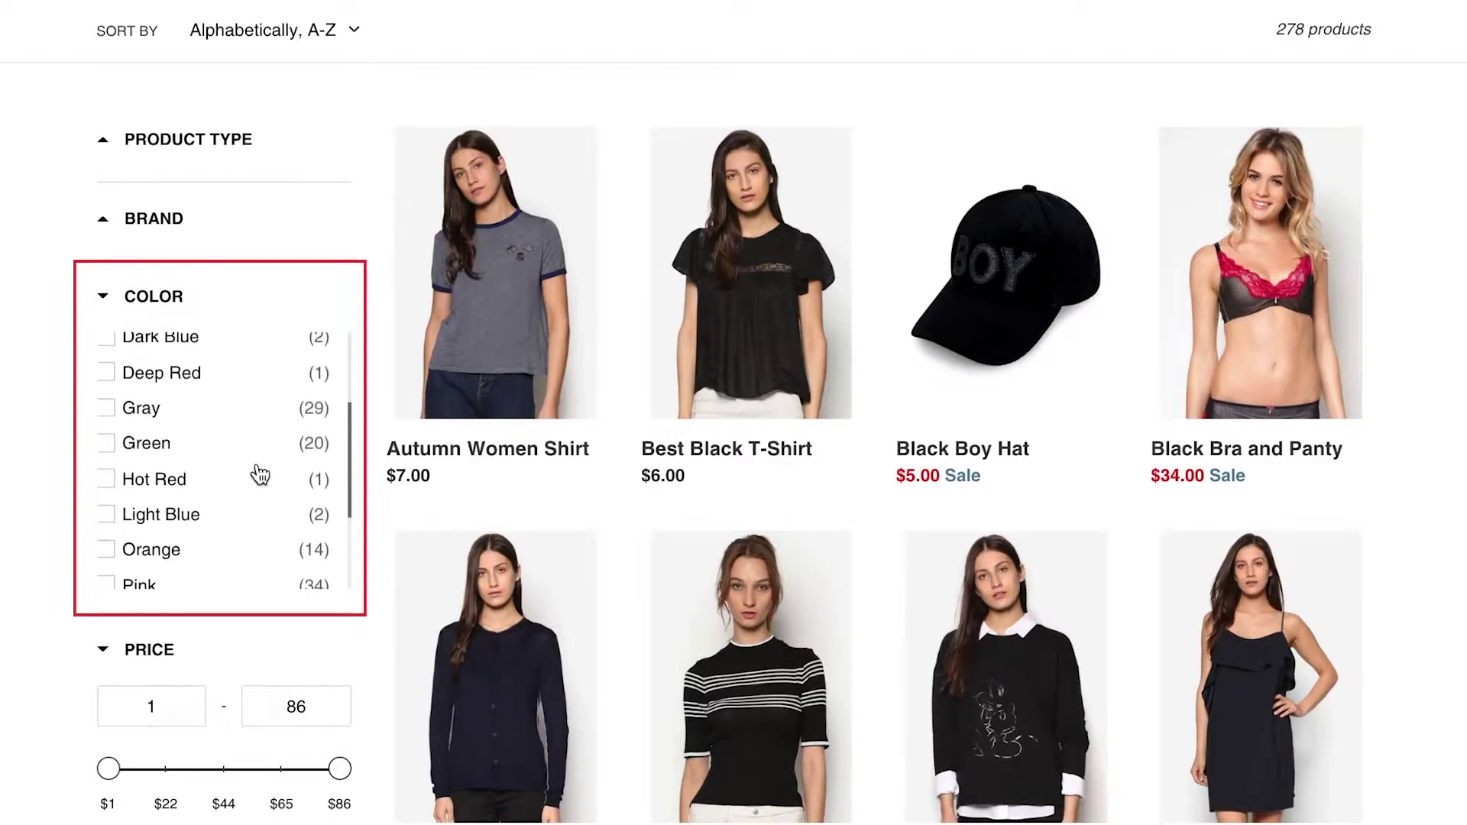
{"action": "scroll", "coordinate": [259, 475], "scroll_direction": "up", "scroll_amount": 1}
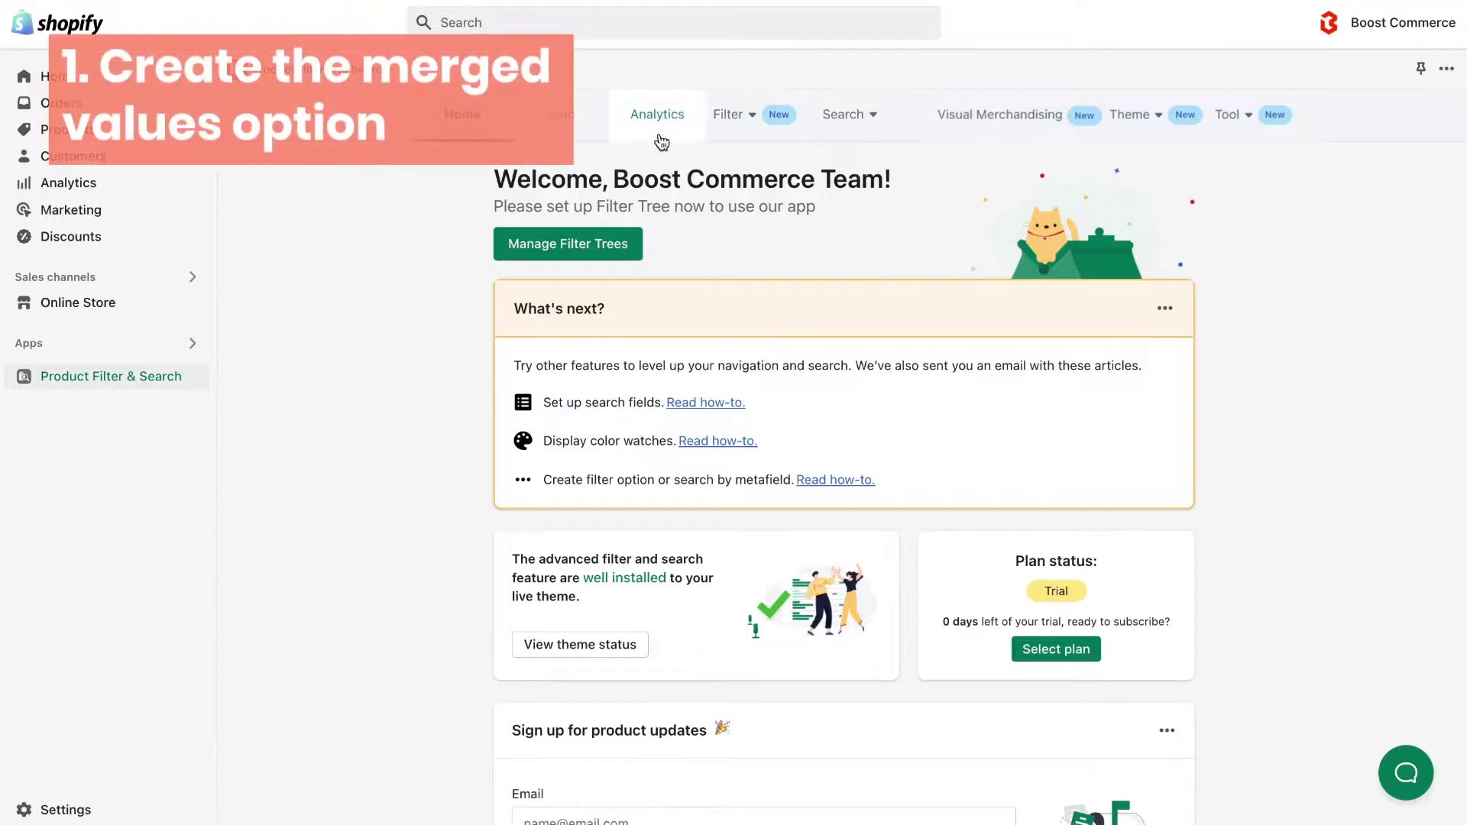
Step: Start a new merge rule from Filter > Merge values with type Option: Color
{"action": "left_click", "coordinate": [752, 119]}
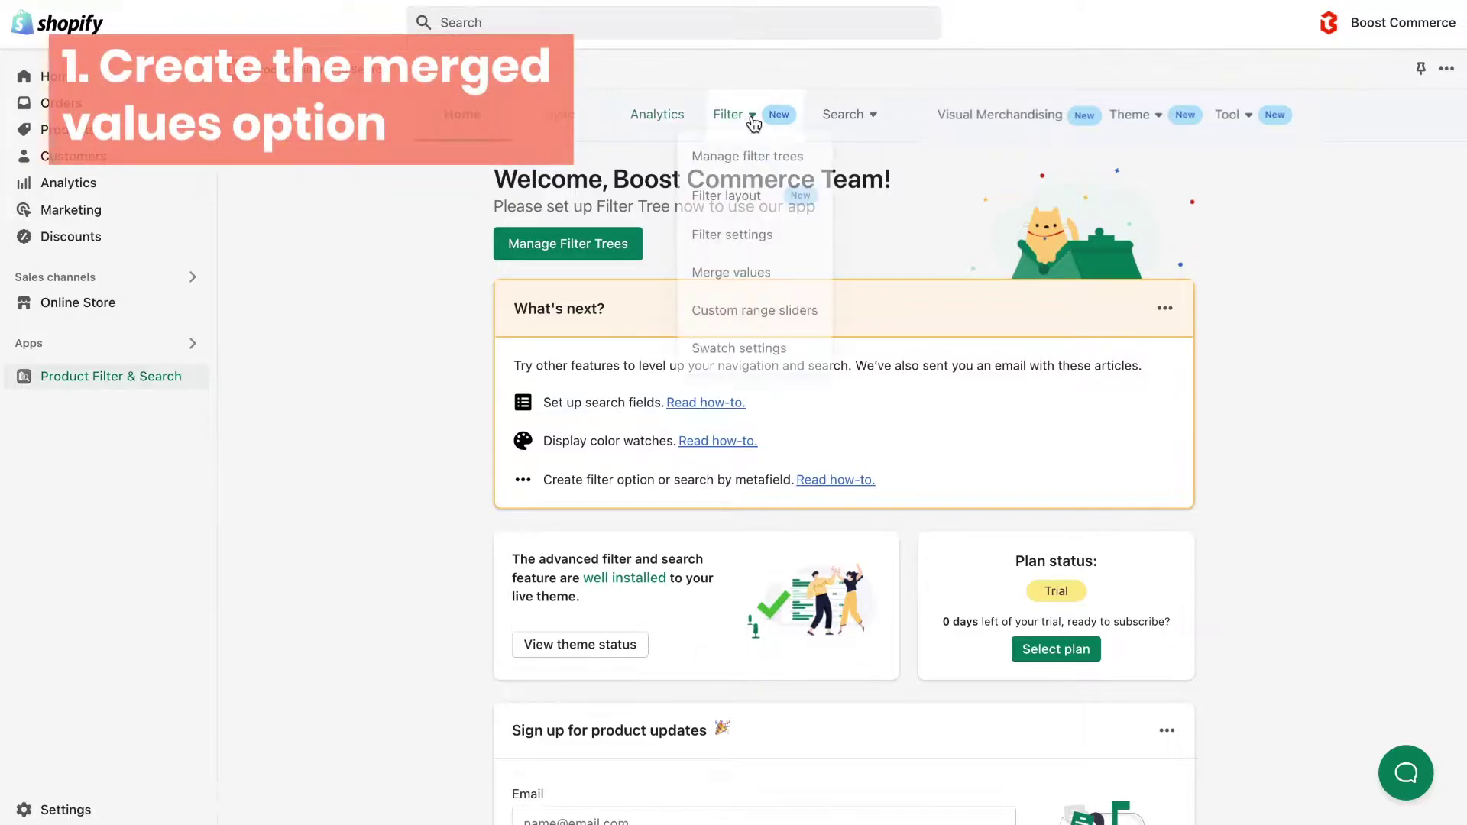
{"action": "left_click", "coordinate": [797, 276]}
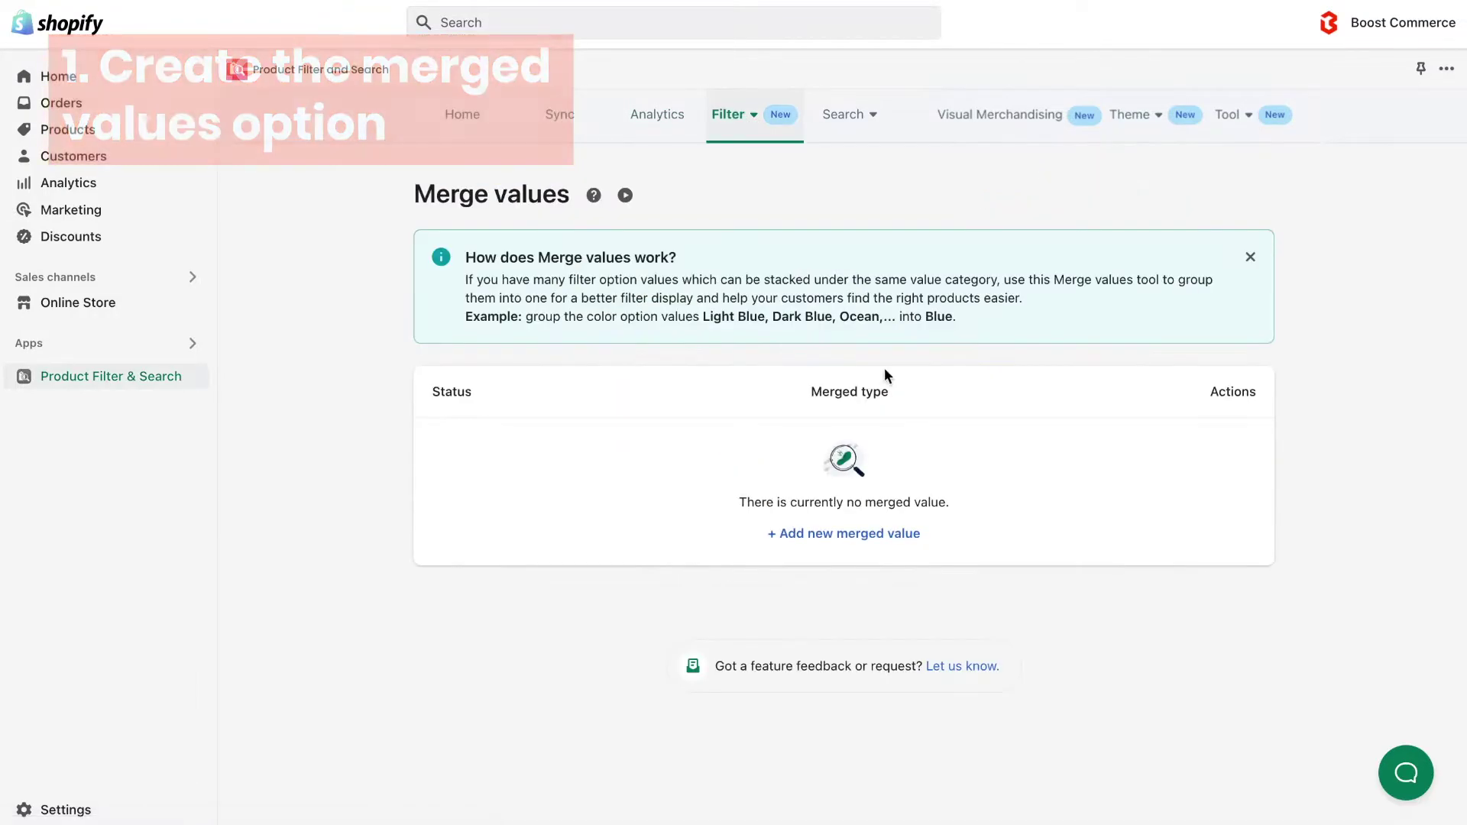
{"action": "left_click", "coordinate": [915, 539]}
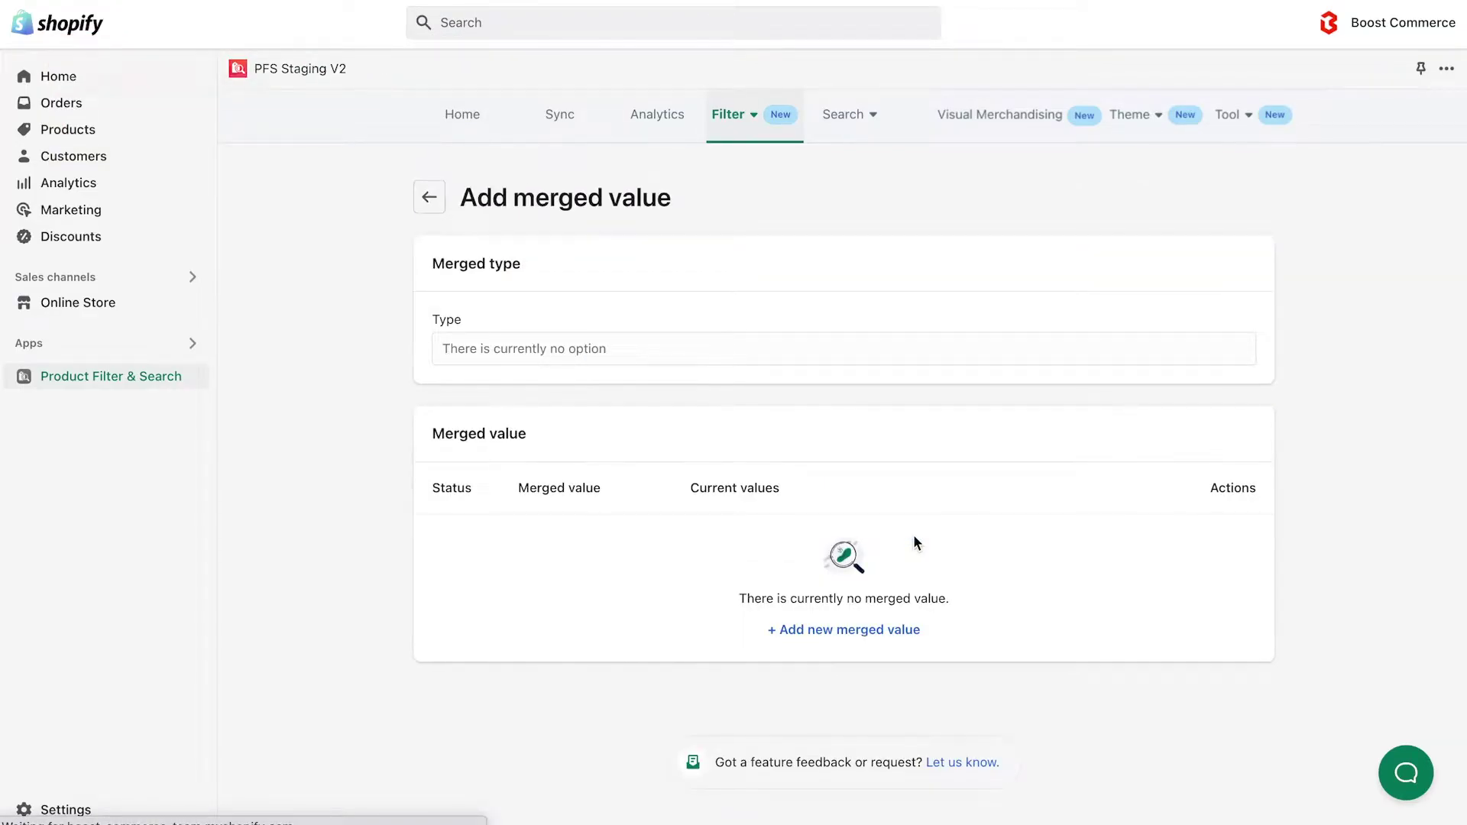
{"action": "left_click", "coordinate": [700, 353]}
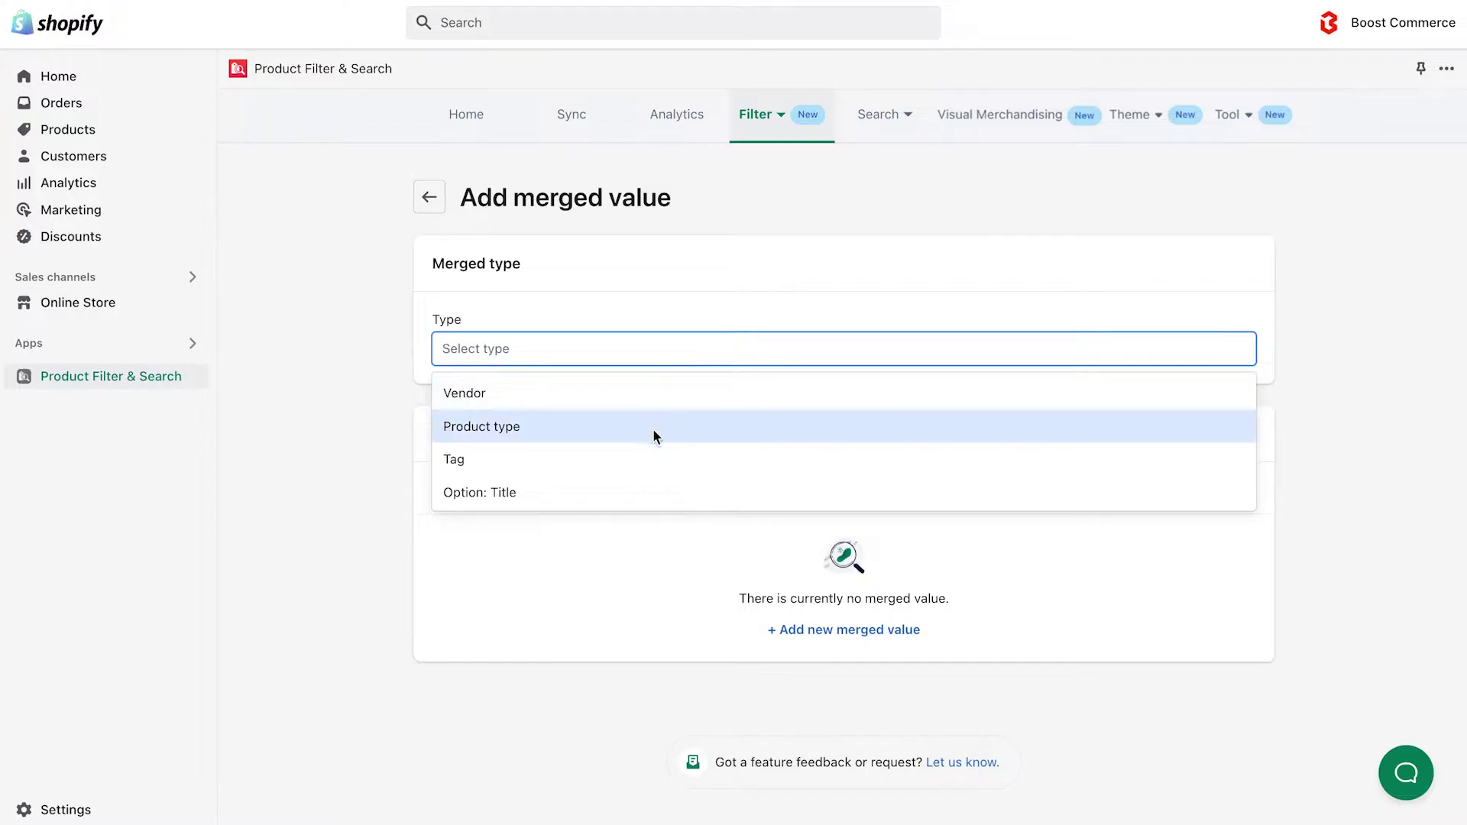
{"action": "scroll", "coordinate": [661, 479], "scroll_direction": "down", "scroll_amount": 2}
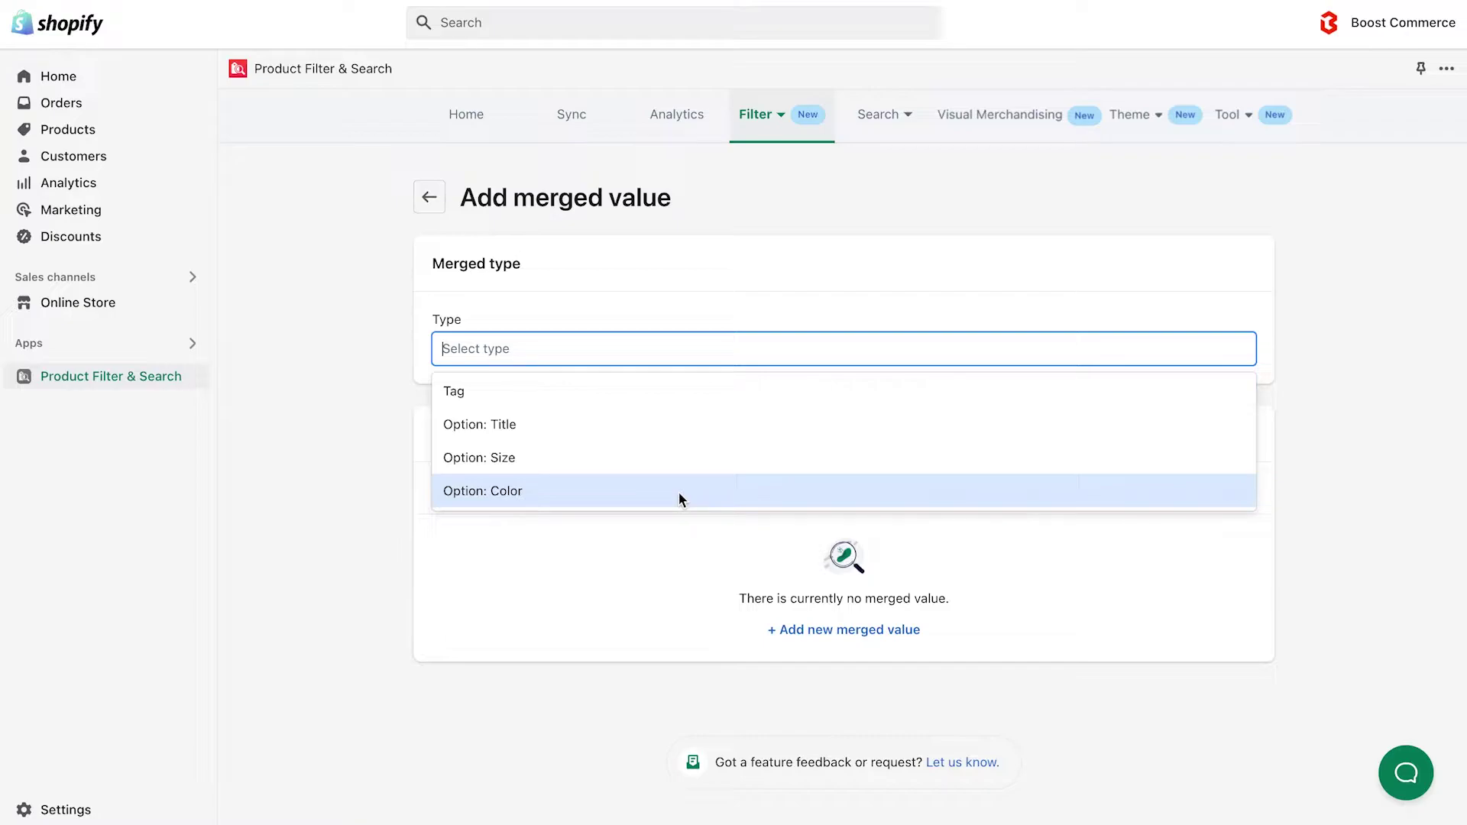
{"action": "left_click", "coordinate": [679, 492]}
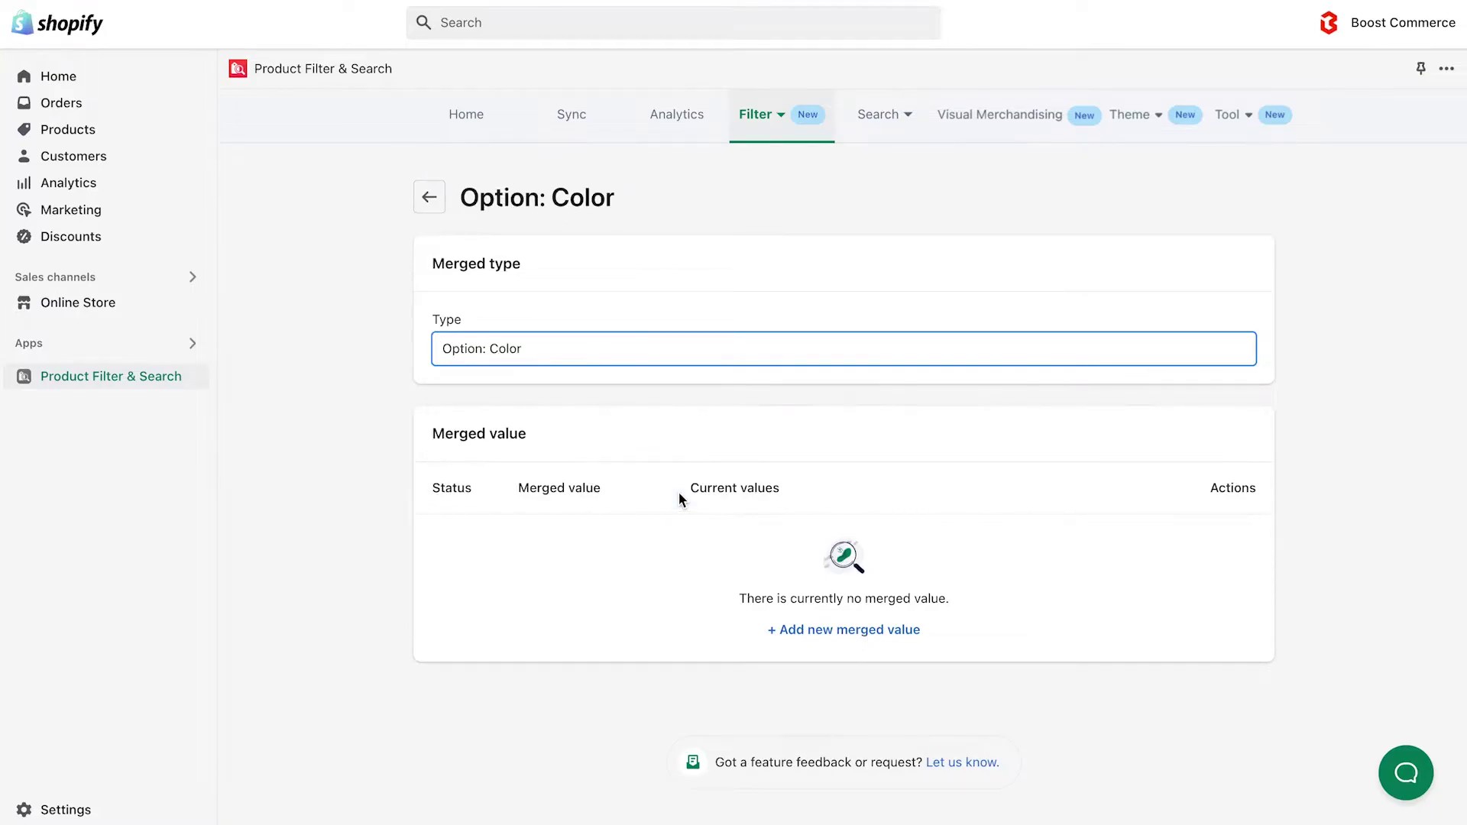
Step: Create merged value 'Blue' combining Blue, Dark Blue and Light Blue, and save it
{"action": "left_click", "coordinate": [825, 628]}
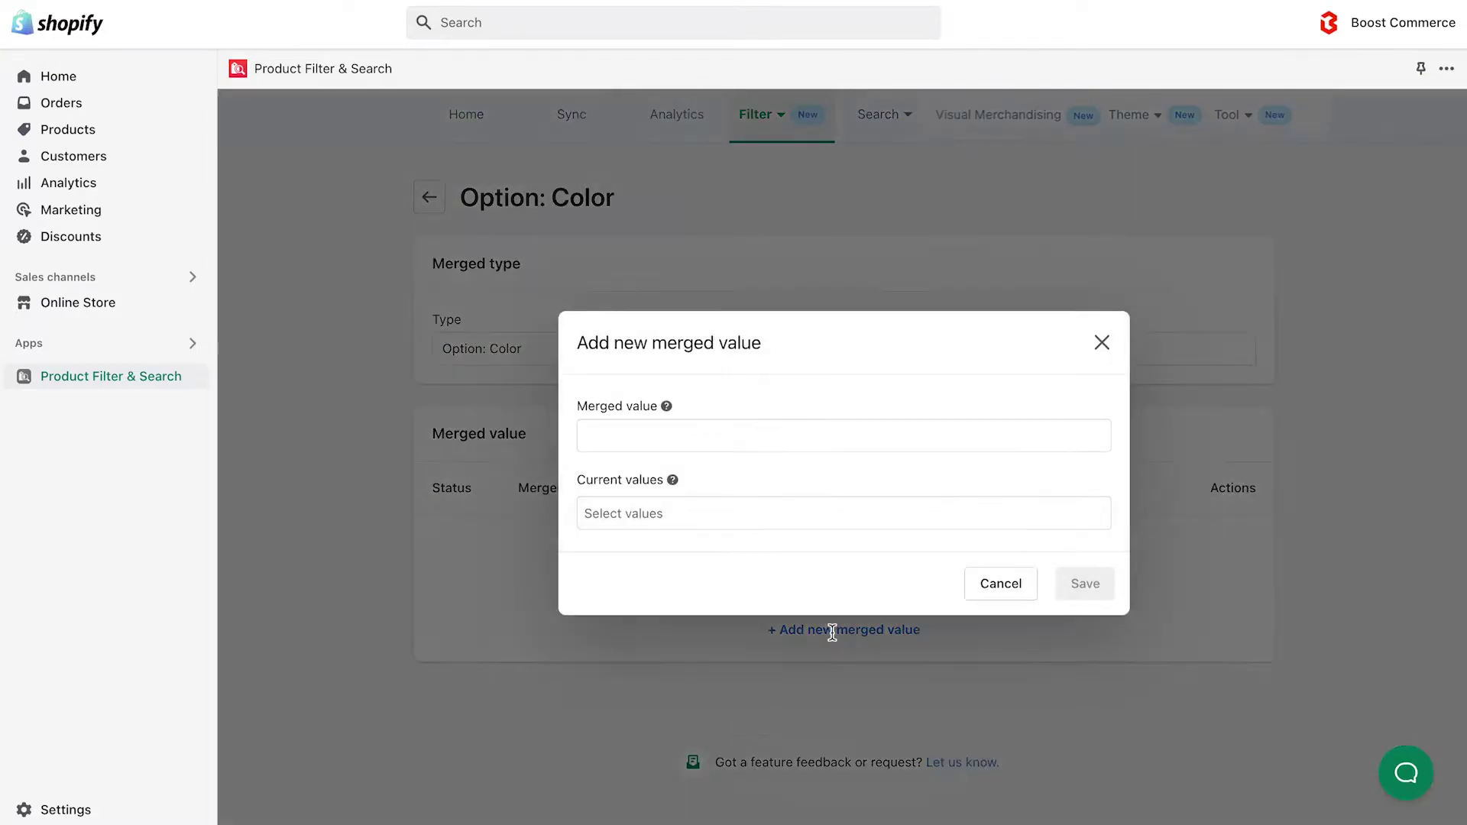
{"action": "left_click", "coordinate": [740, 438]}
{"action": "left_click", "coordinate": [702, 505]}
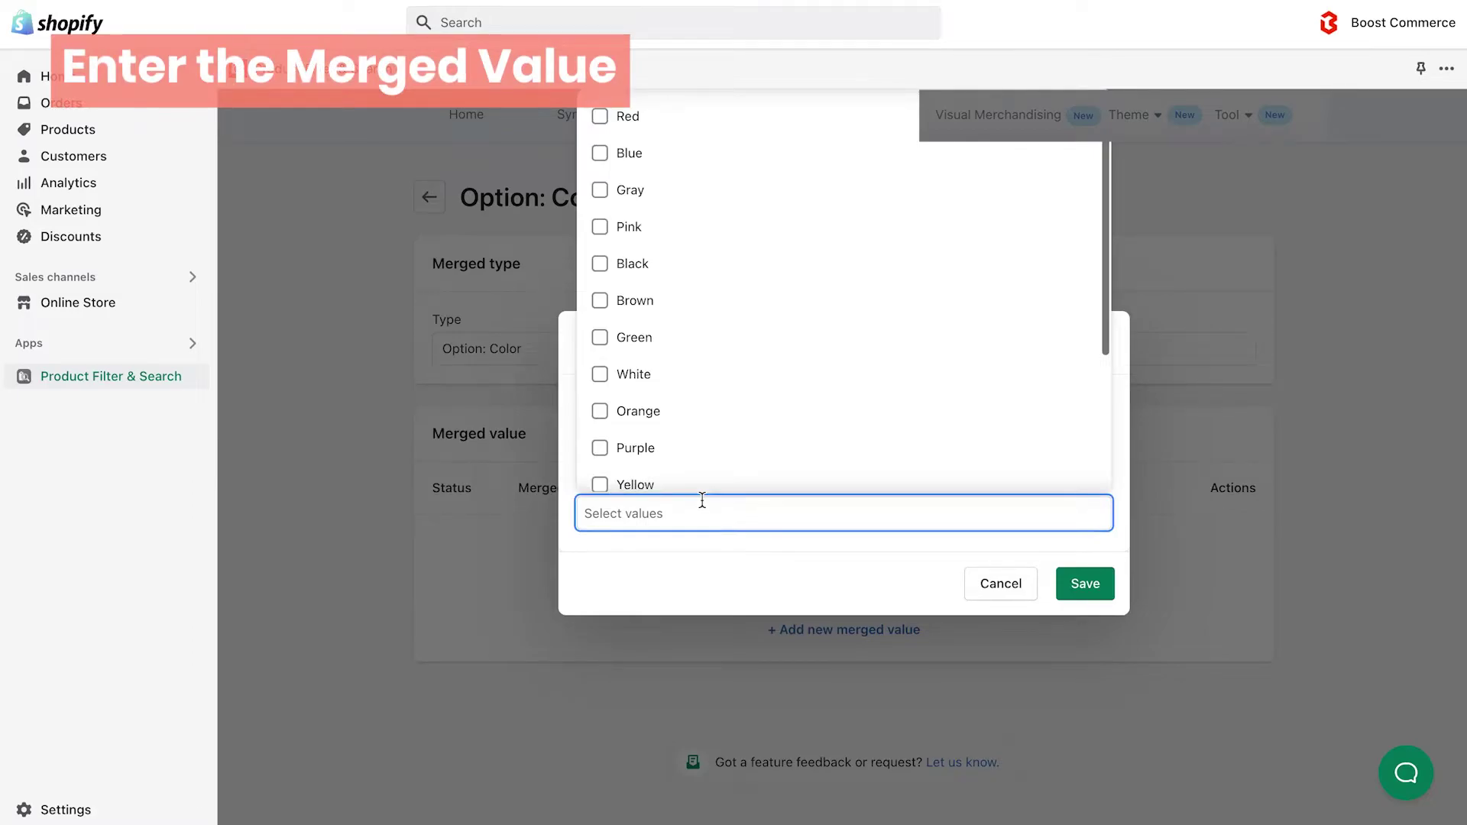
{"action": "left_click", "coordinate": [718, 436]}
{"action": "type", "text": "Blue"}
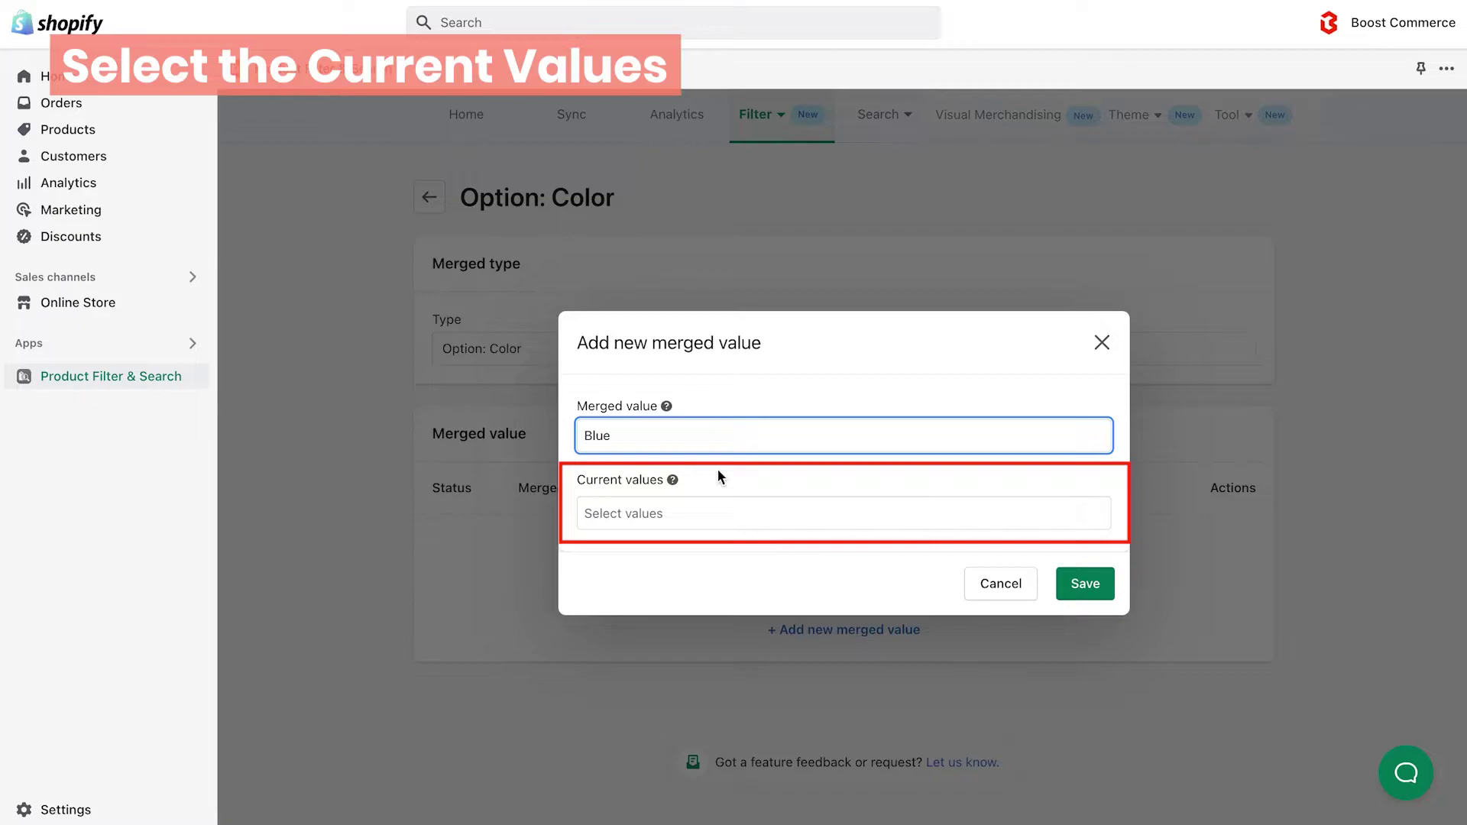
{"action": "left_click", "coordinate": [697, 506]}
{"action": "left_click", "coordinate": [812, 157]}
{"action": "scroll", "coordinate": [804, 260], "scroll_direction": "down", "scroll_amount": 1}
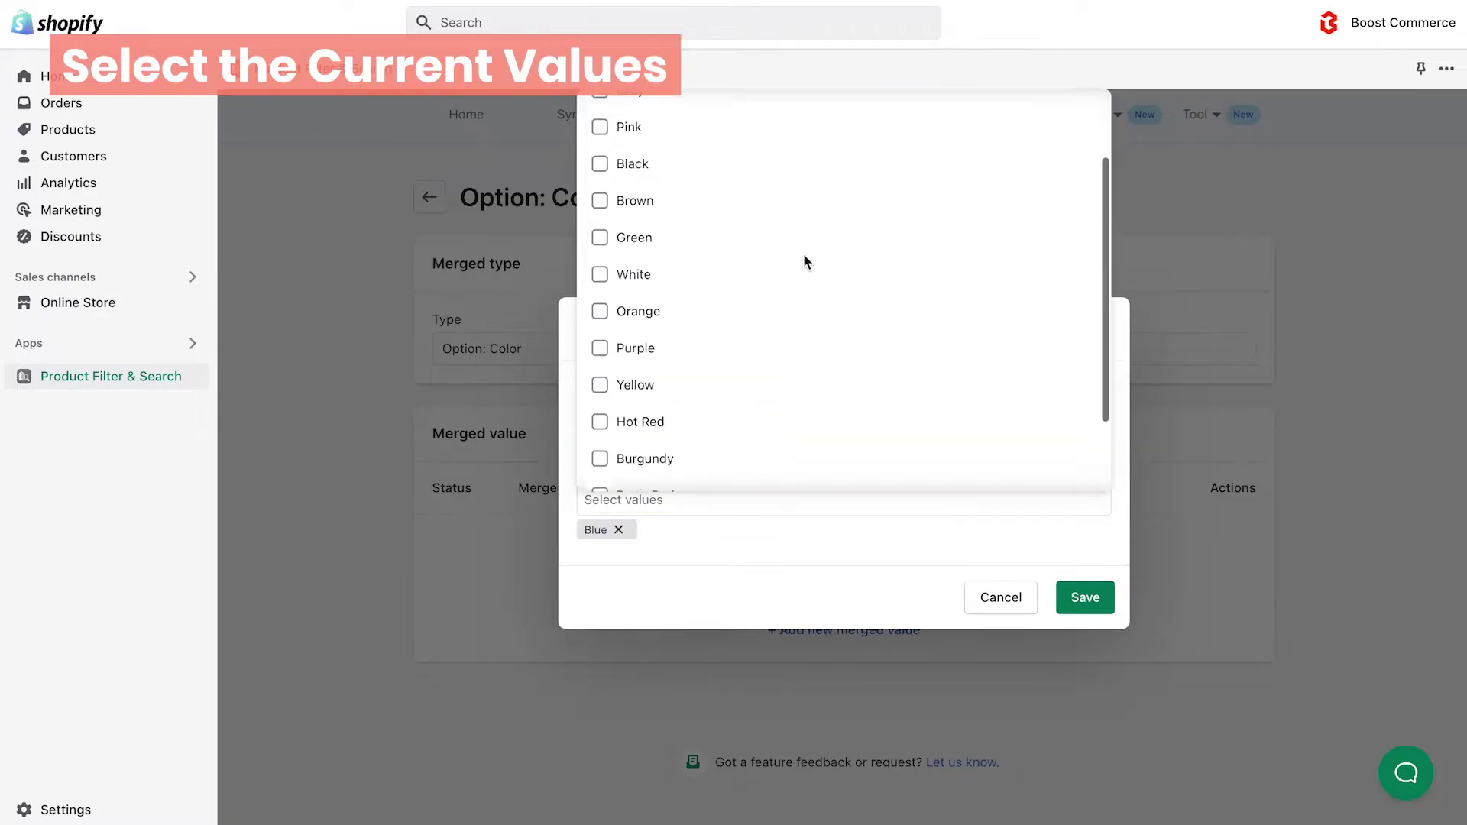
{"action": "scroll", "coordinate": [803, 259], "scroll_direction": "down", "scroll_amount": 2}
{"action": "left_click", "coordinate": [698, 428]}
{"action": "left_click", "coordinate": [703, 466]}
{"action": "left_click", "coordinate": [1083, 597]}
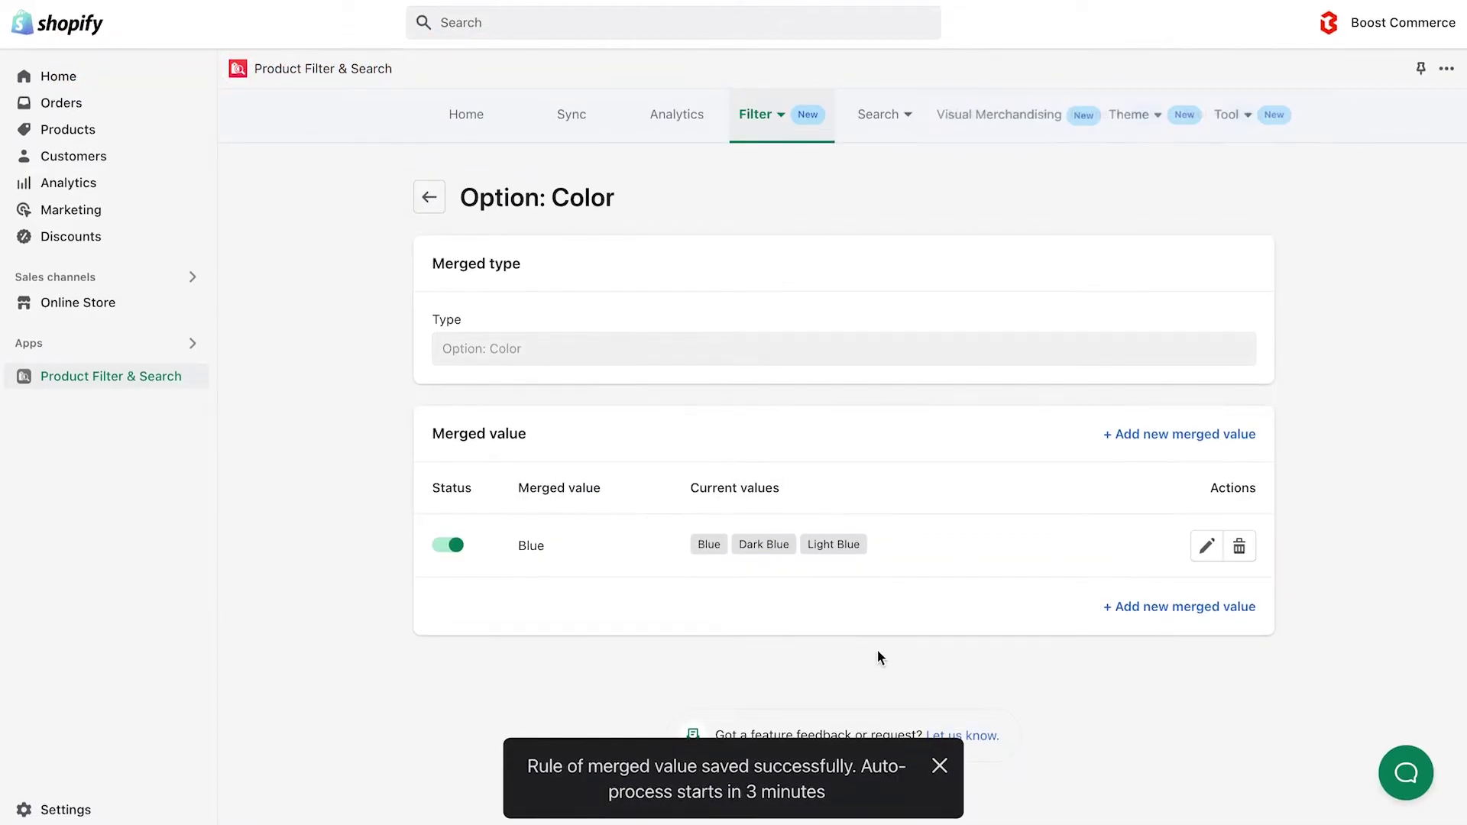
Step: Add merged value 'Red' grouping Red, Hot Red, Burgundy and Deep Red, and save it
{"action": "left_click", "coordinate": [1146, 609]}
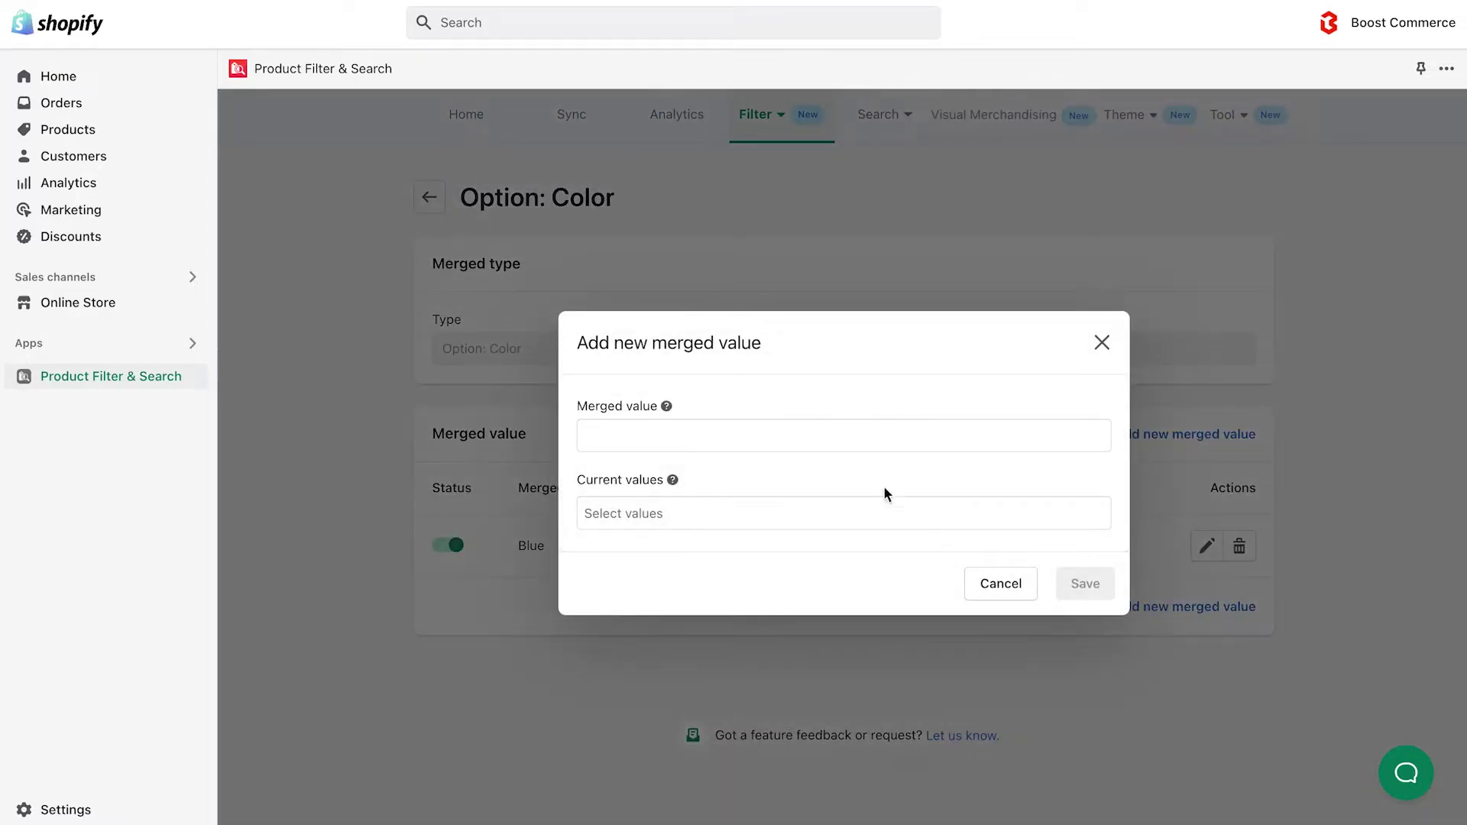
{"action": "left_click", "coordinate": [799, 436]}
{"action": "type", "text": "Re"}
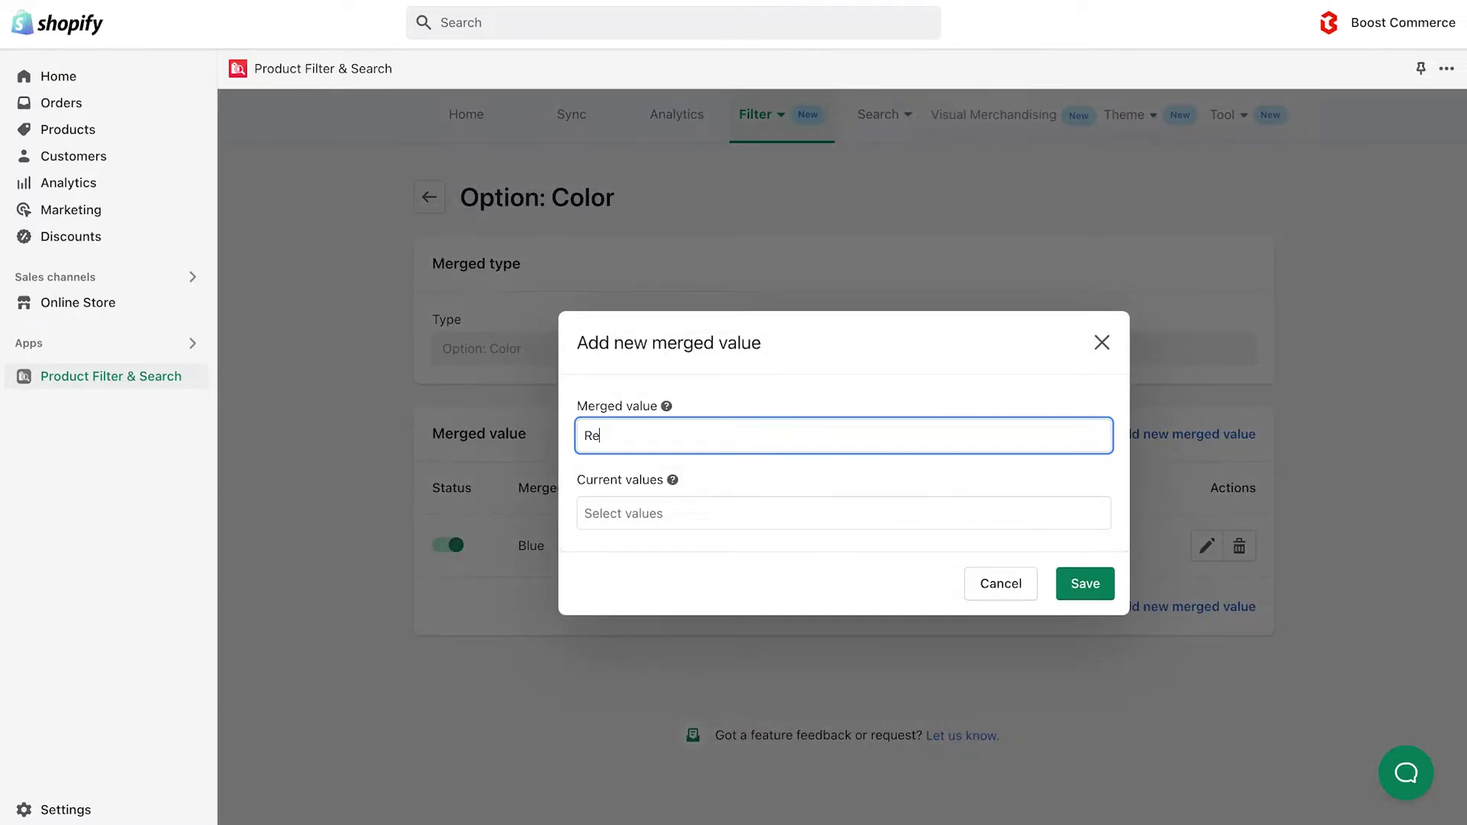
{"action": "type", "text": "d"}
{"action": "left_click", "coordinate": [773, 513]}
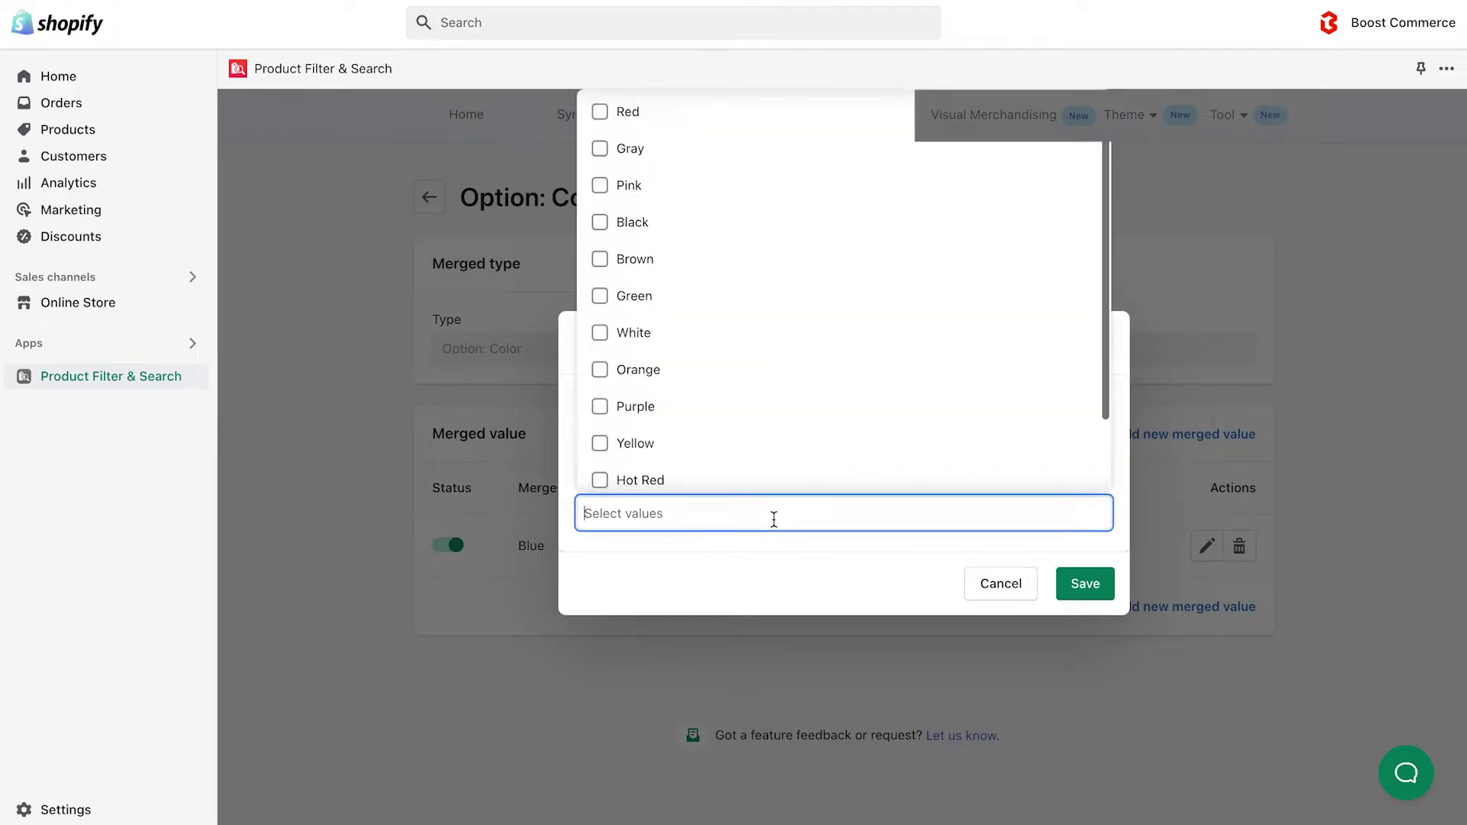
{"action": "left_click", "coordinate": [740, 123]}
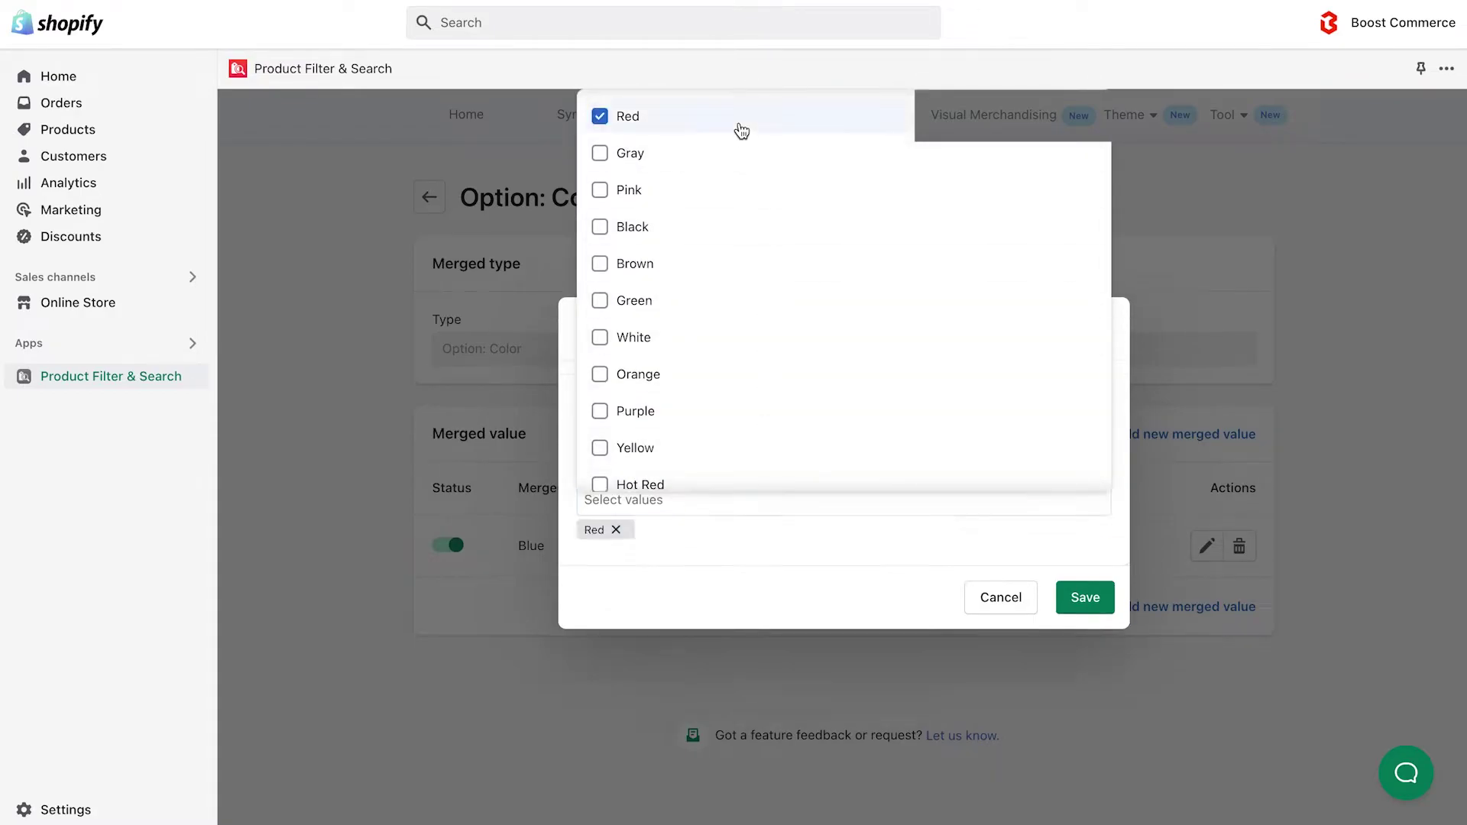
{"action": "scroll", "coordinate": [718, 382], "scroll_direction": "down", "scroll_amount": 2}
{"action": "left_click", "coordinate": [723, 399]}
{"action": "left_click", "coordinate": [727, 430]}
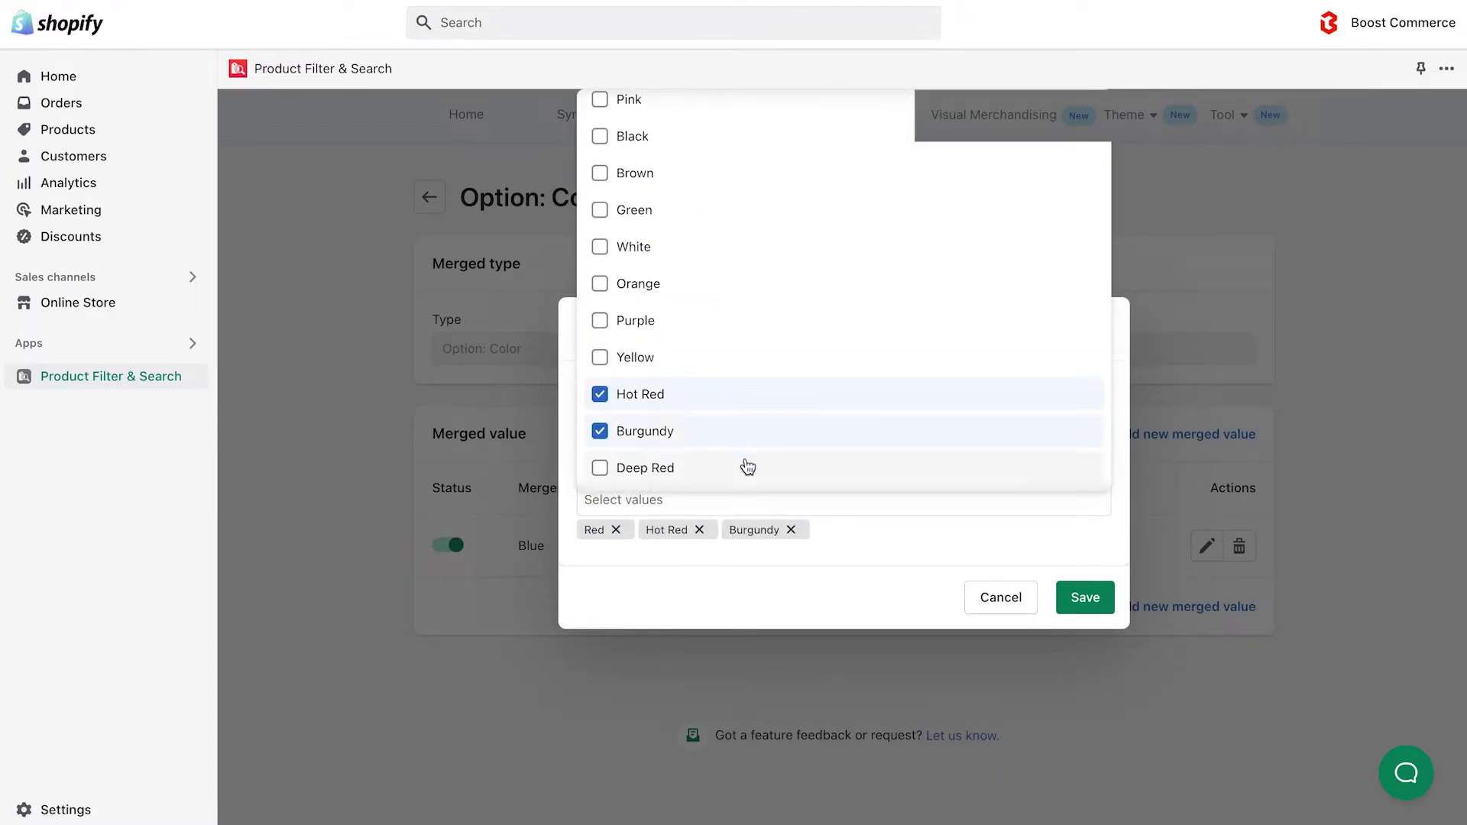
{"action": "left_click", "coordinate": [746, 467]}
{"action": "left_click", "coordinate": [1085, 597]}
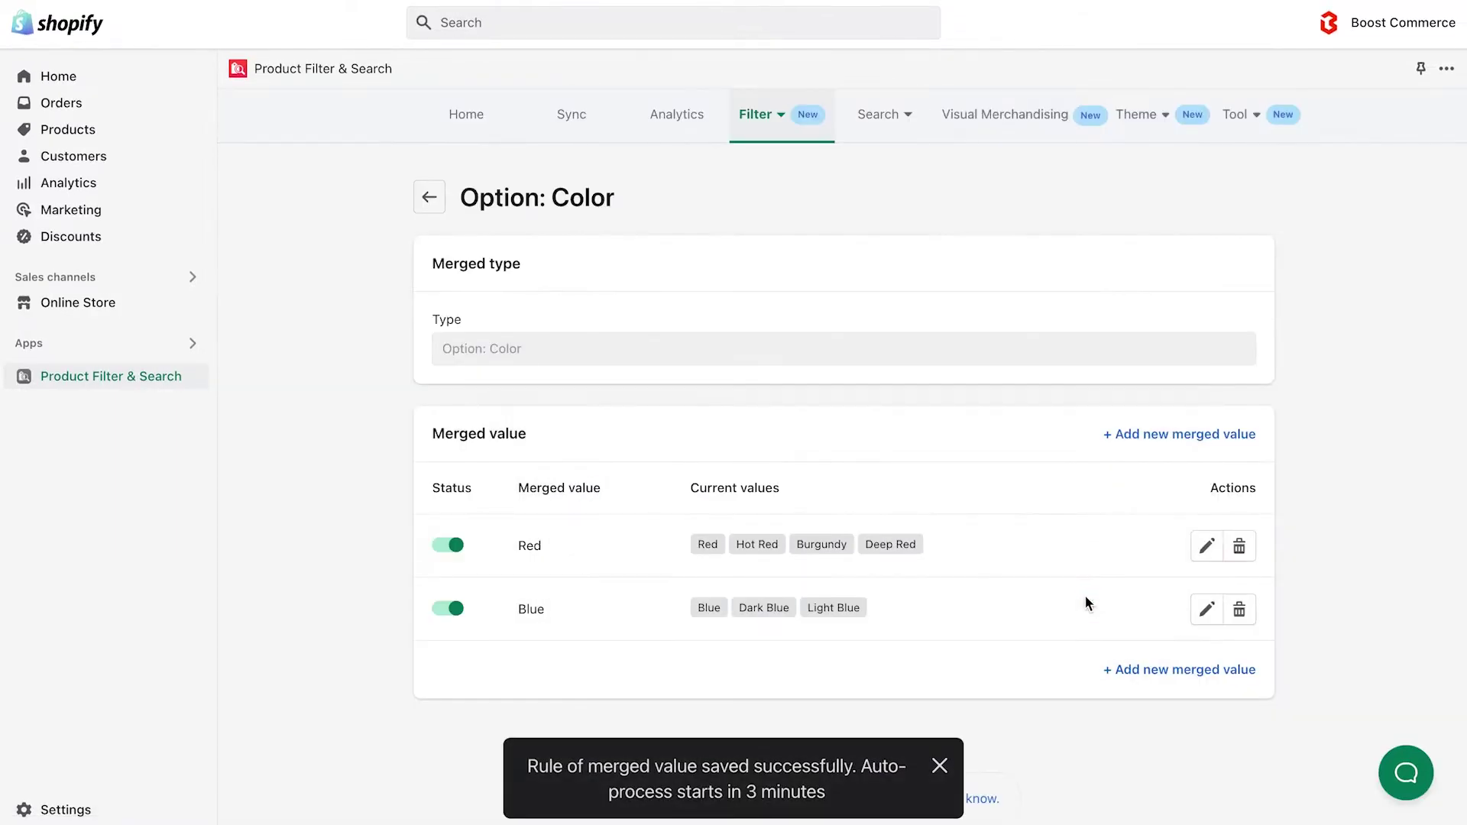
Step: Return to the Merge values list, abandon an extra new rule, and go to Sync
{"action": "left_click", "coordinate": [431, 199]}
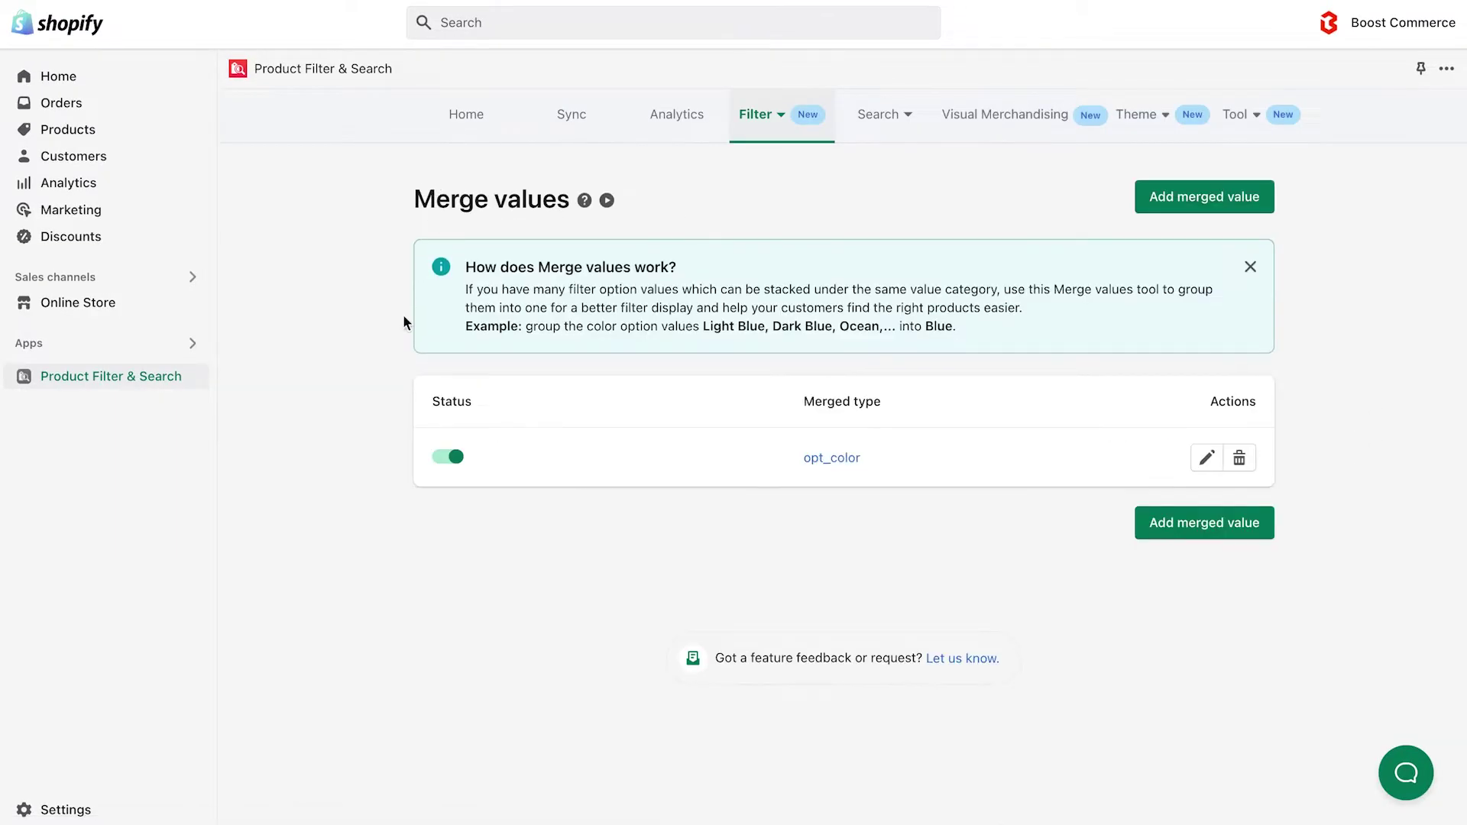
{"action": "left_click", "coordinate": [1192, 521]}
{"action": "left_click", "coordinate": [867, 358]}
{"action": "scroll", "coordinate": [779, 442], "scroll_direction": "down", "scroll_amount": 2}
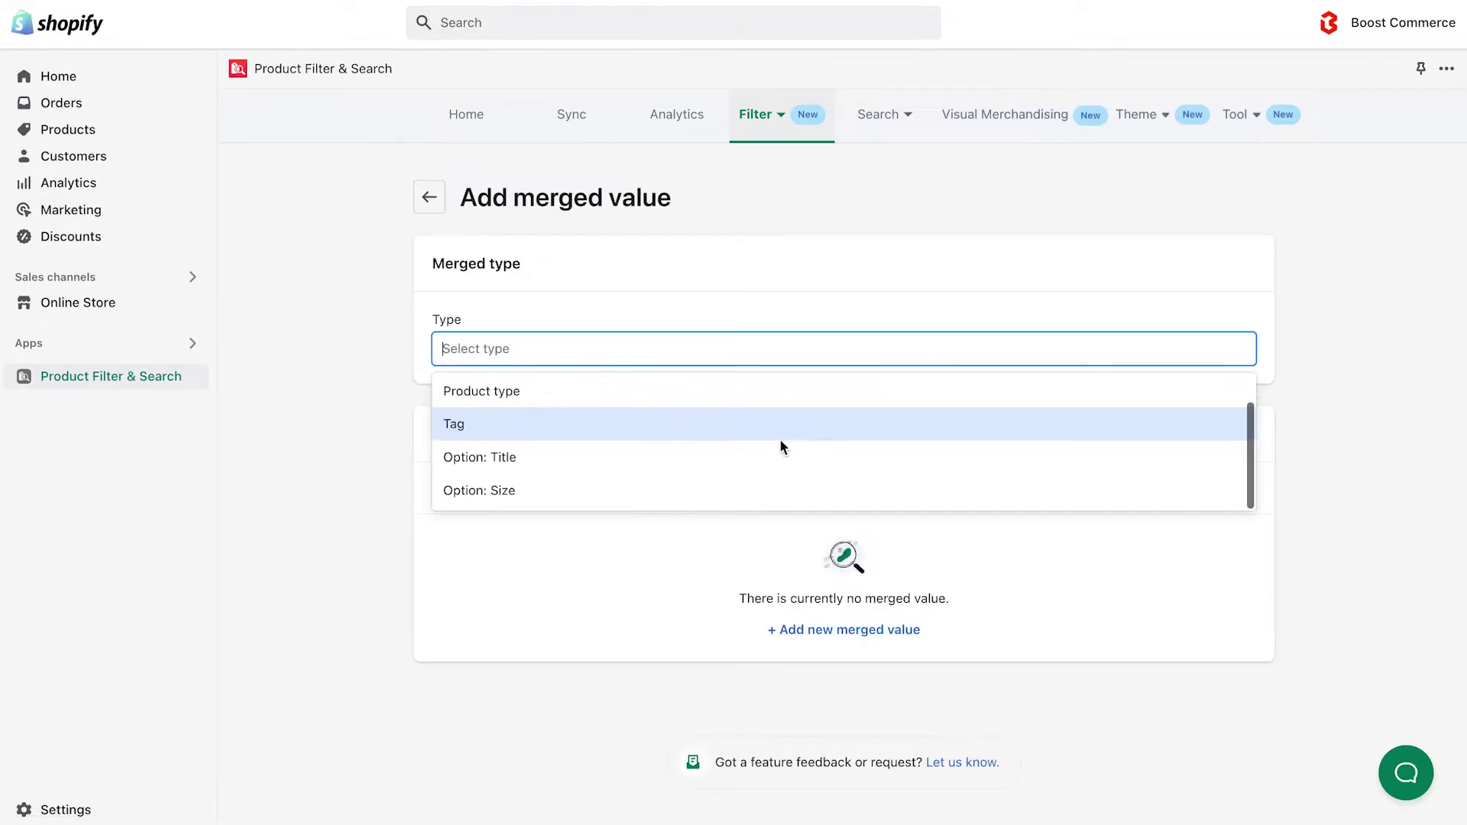
{"action": "scroll", "coordinate": [780, 442], "scroll_direction": "up", "scroll_amount": 2}
{"action": "left_click", "coordinate": [539, 685]}
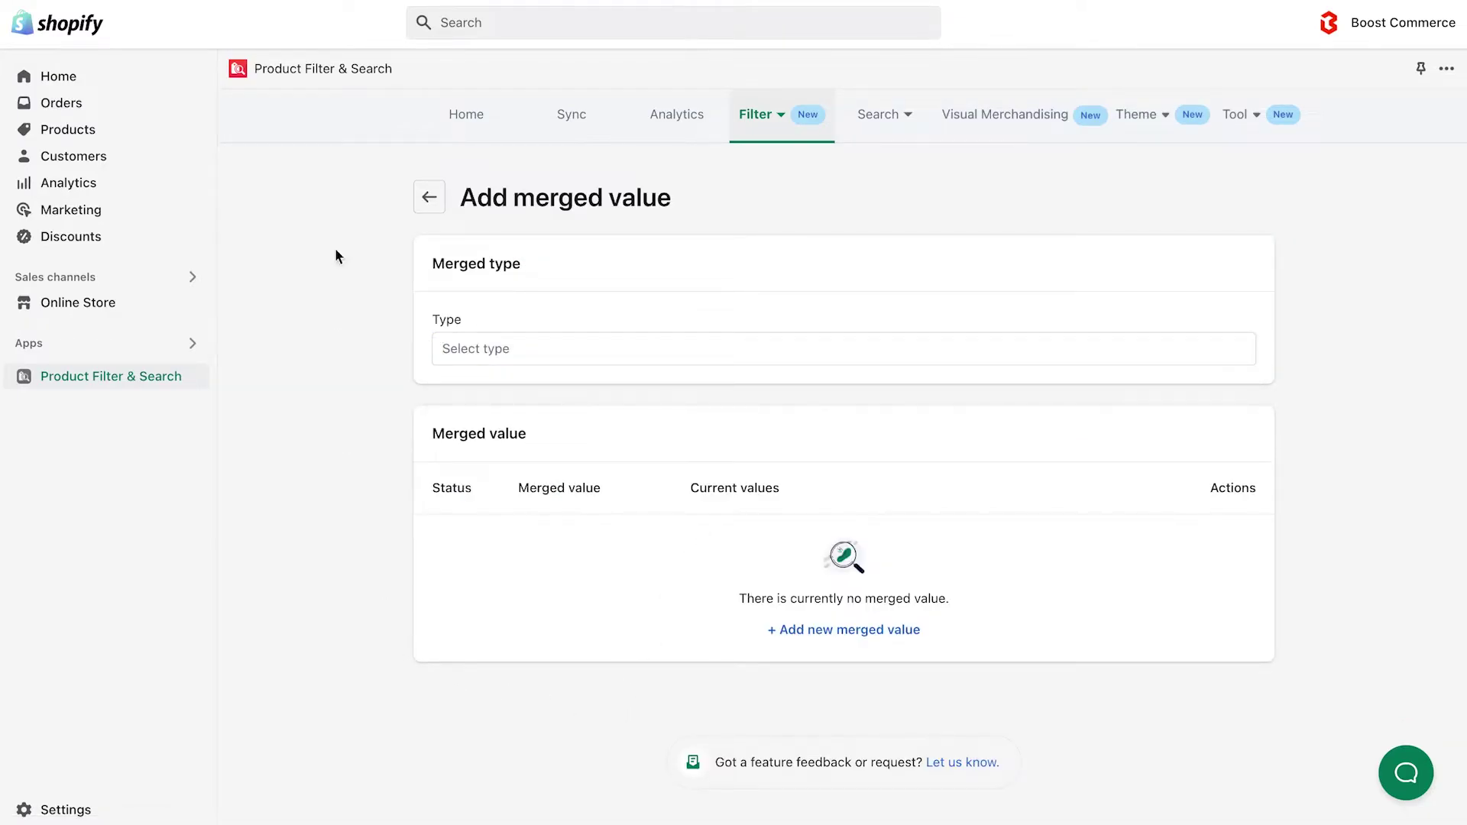
{"action": "left_click", "coordinate": [429, 198]}
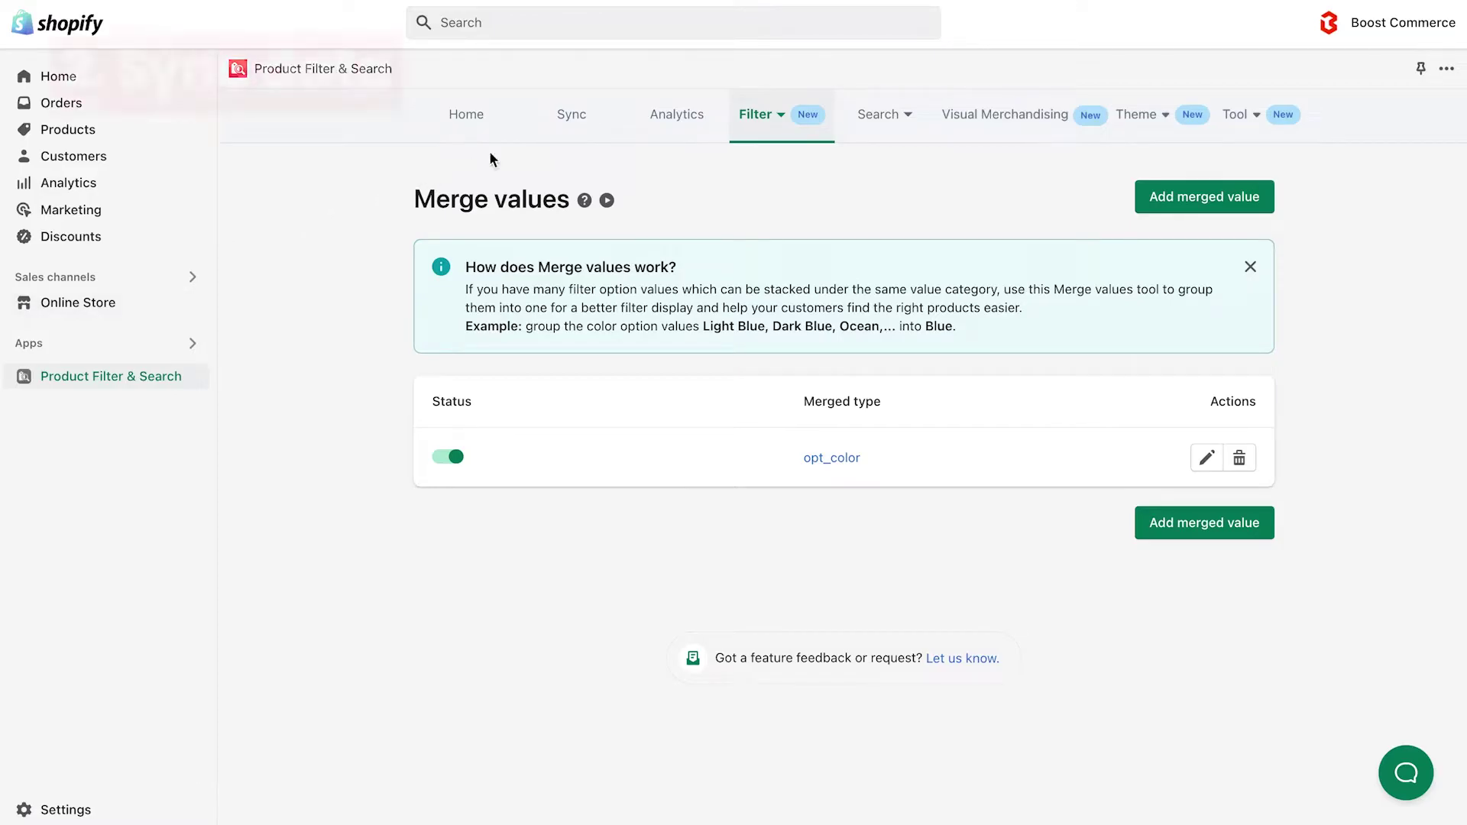
{"action": "left_click", "coordinate": [570, 126]}
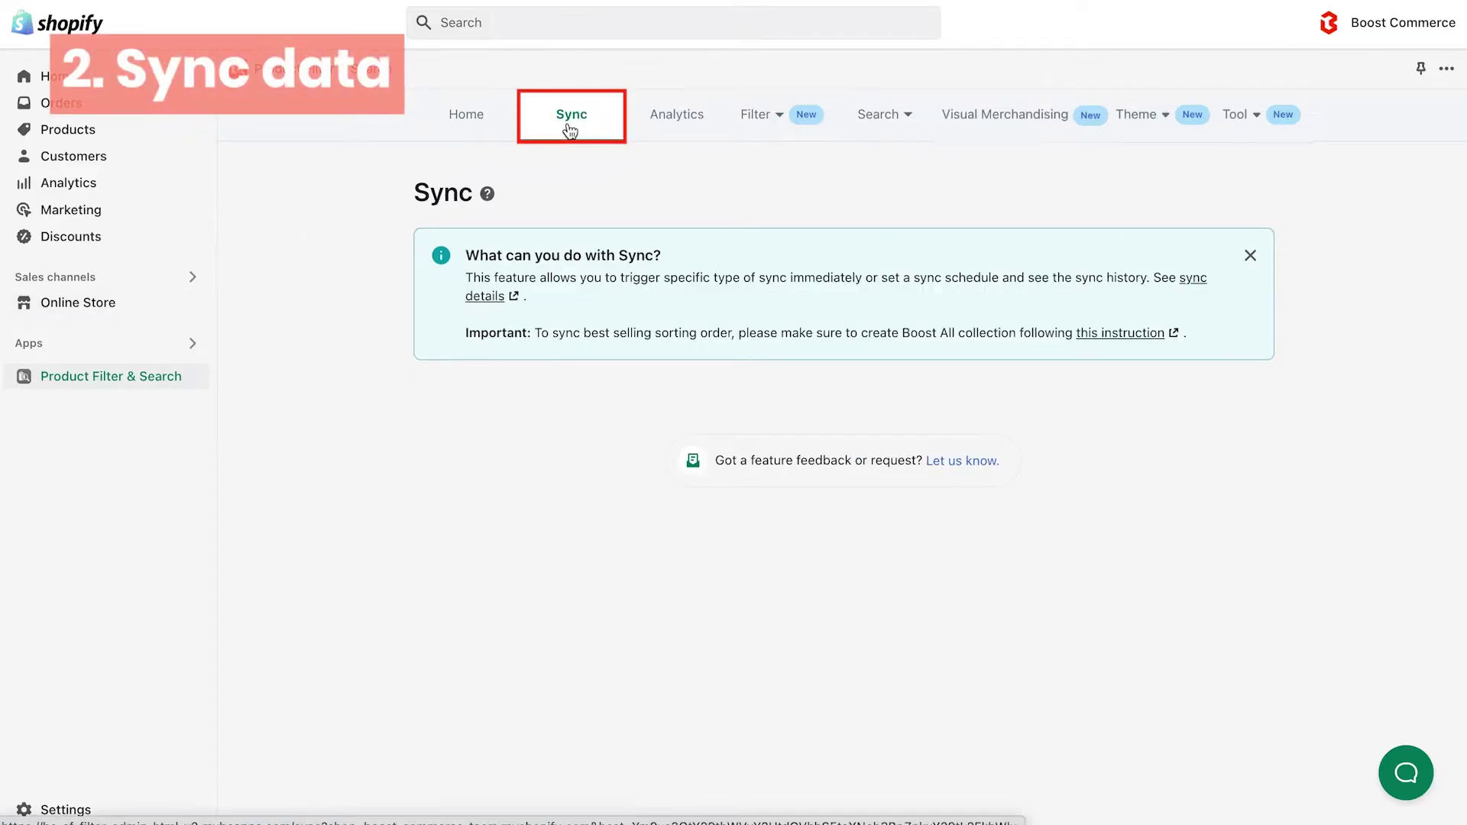
Step: Run a 'Sync recent updates' sync so the color merges reach the storefront
{"action": "left_click", "coordinate": [718, 548]}
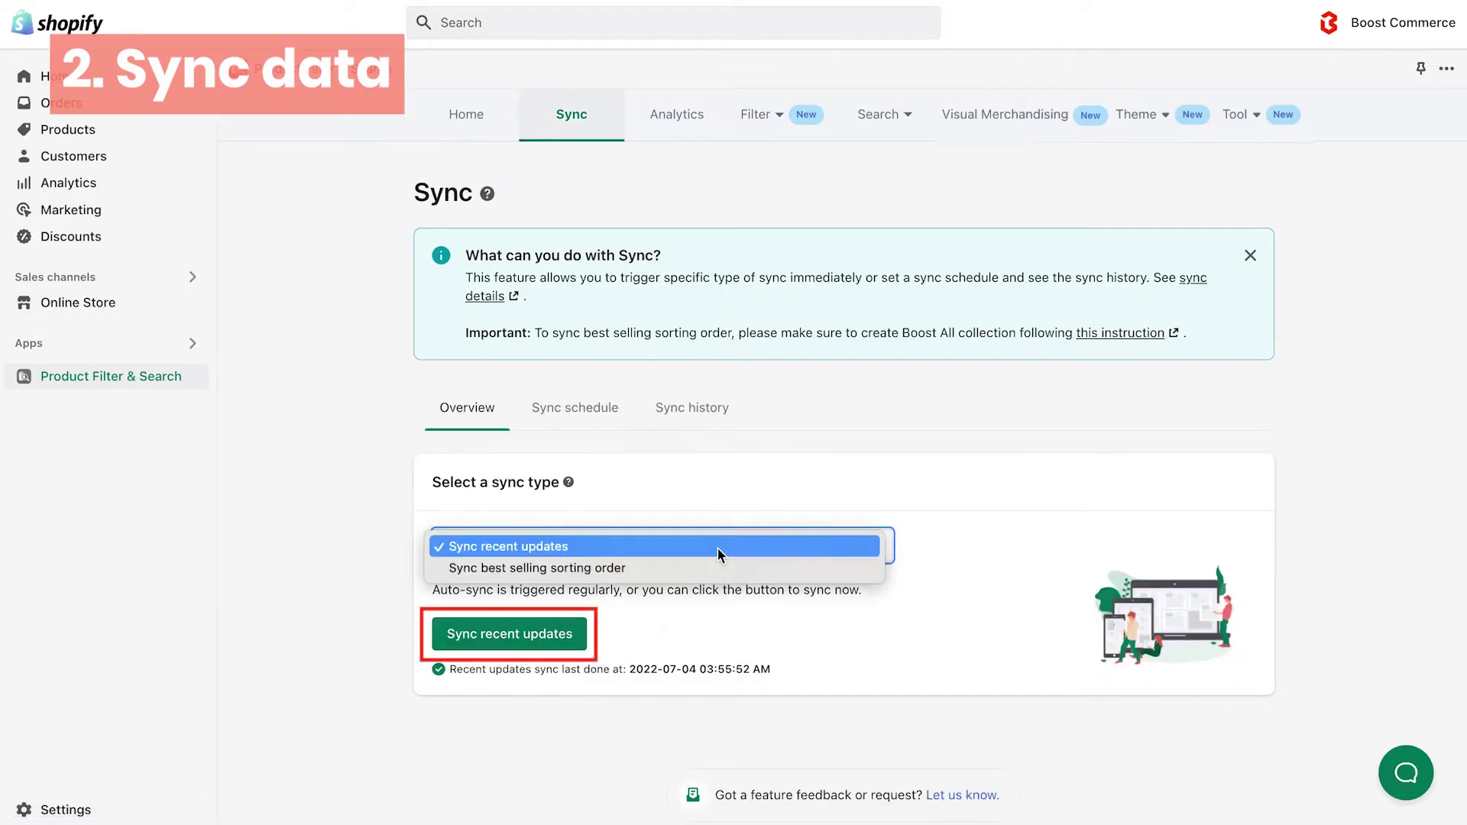
{"action": "left_click", "coordinate": [691, 549]}
{"action": "left_click", "coordinate": [563, 642]}
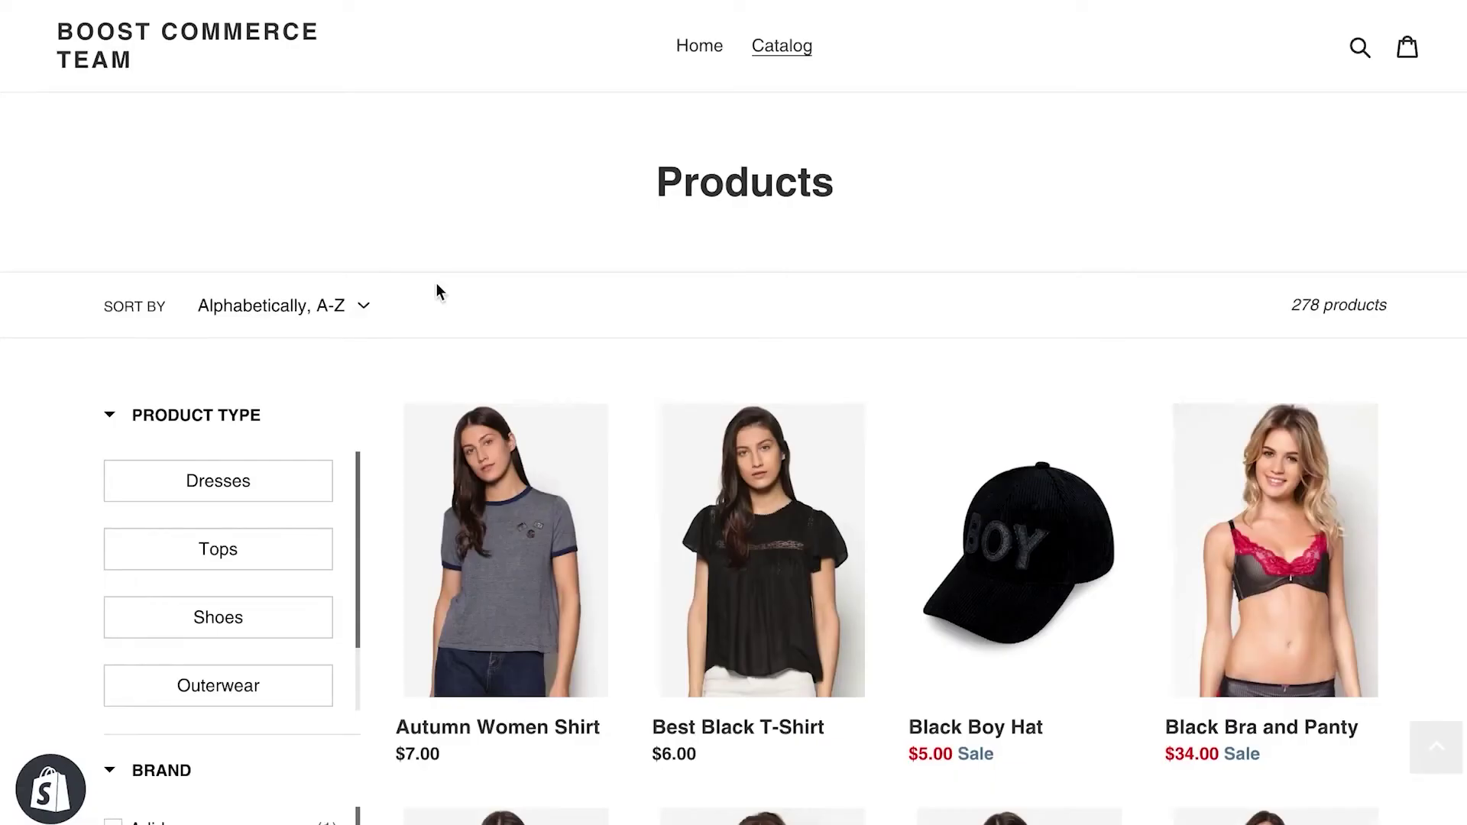
{"action": "scroll", "coordinate": [437, 282], "scroll_direction": "down", "scroll_amount": 9}
Step: Filter the storefront by Blue, clear it, then filter by Red to show 7 products
{"action": "scroll", "coordinate": [428, 288], "scroll_direction": "down", "scroll_amount": 3}
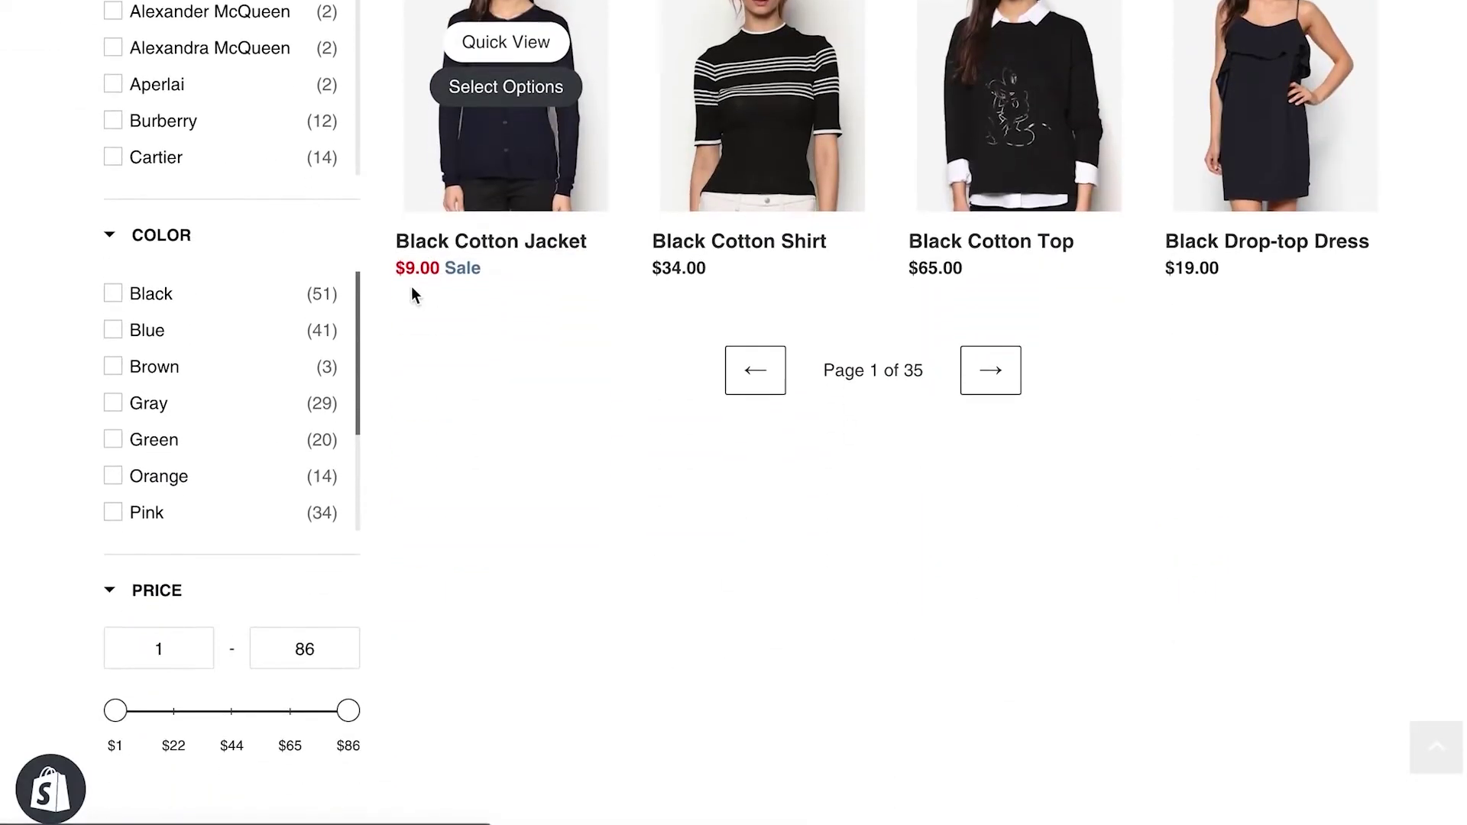
{"action": "left_click", "coordinate": [115, 334]}
{"action": "scroll", "coordinate": [493, 402], "scroll_direction": "up", "scroll_amount": 3}
{"action": "scroll", "coordinate": [493, 403], "scroll_direction": "up", "scroll_amount": 1}
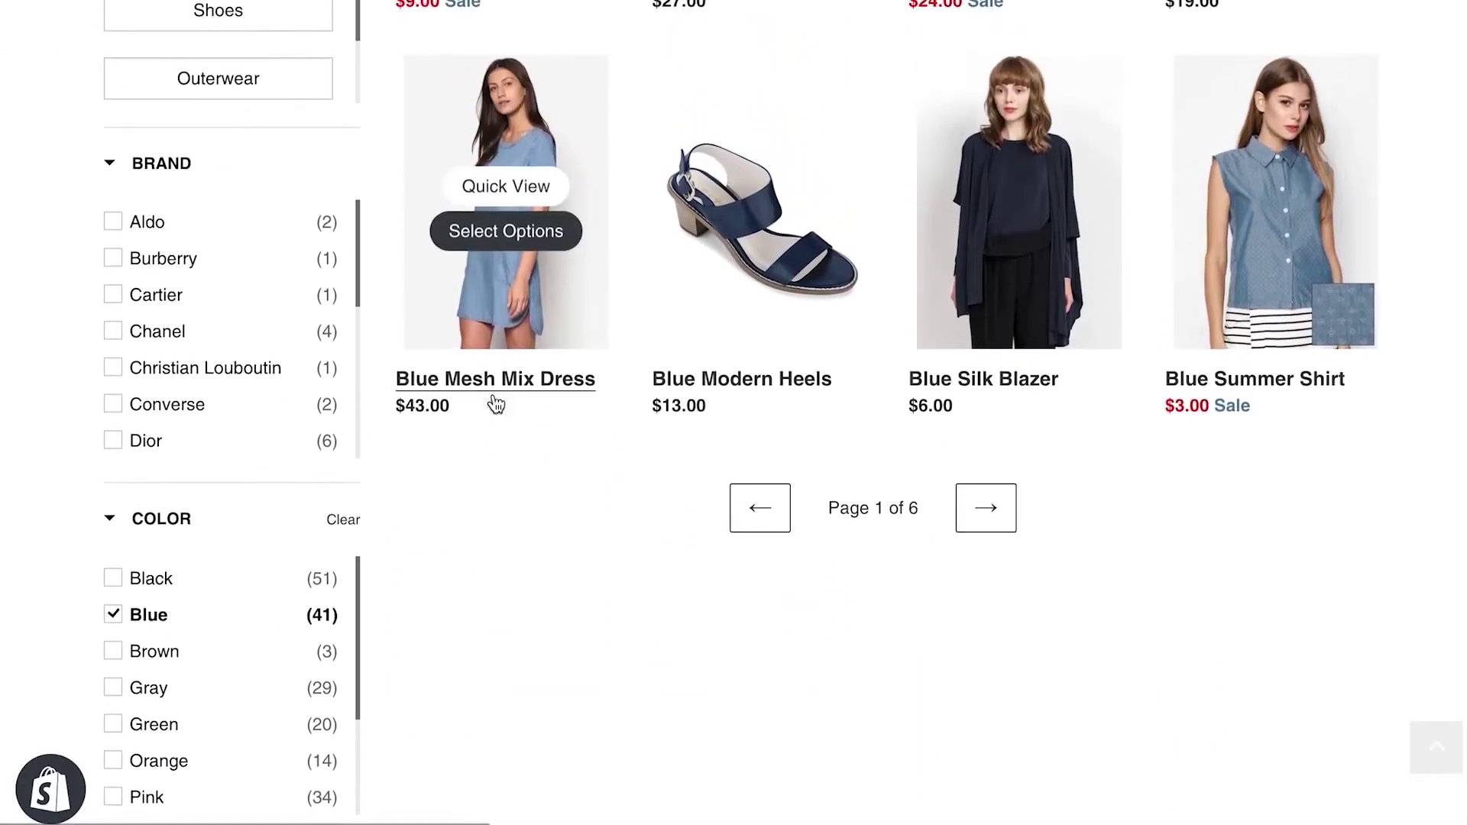
{"action": "scroll", "coordinate": [492, 403], "scroll_direction": "down", "scroll_amount": 2}
{"action": "left_click", "coordinate": [115, 496]}
{"action": "scroll", "coordinate": [118, 624], "scroll_direction": "down", "scroll_amount": 4}
{"action": "left_click", "coordinate": [112, 600]}
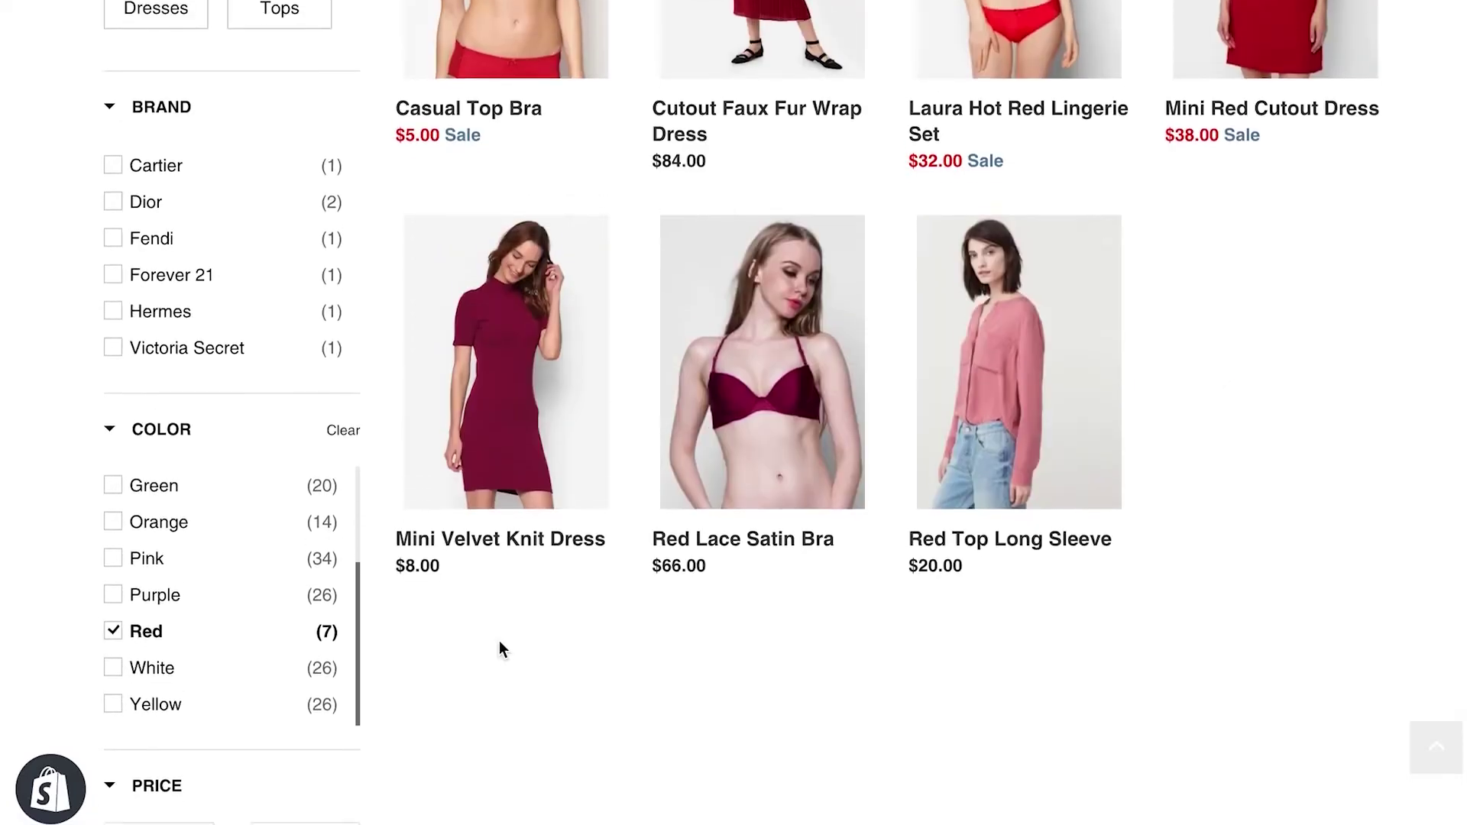
{"action": "scroll", "coordinate": [499, 646], "scroll_direction": "up", "scroll_amount": 2}
{"action": "scroll", "coordinate": [500, 650], "scroll_direction": "up", "scroll_amount": 2}
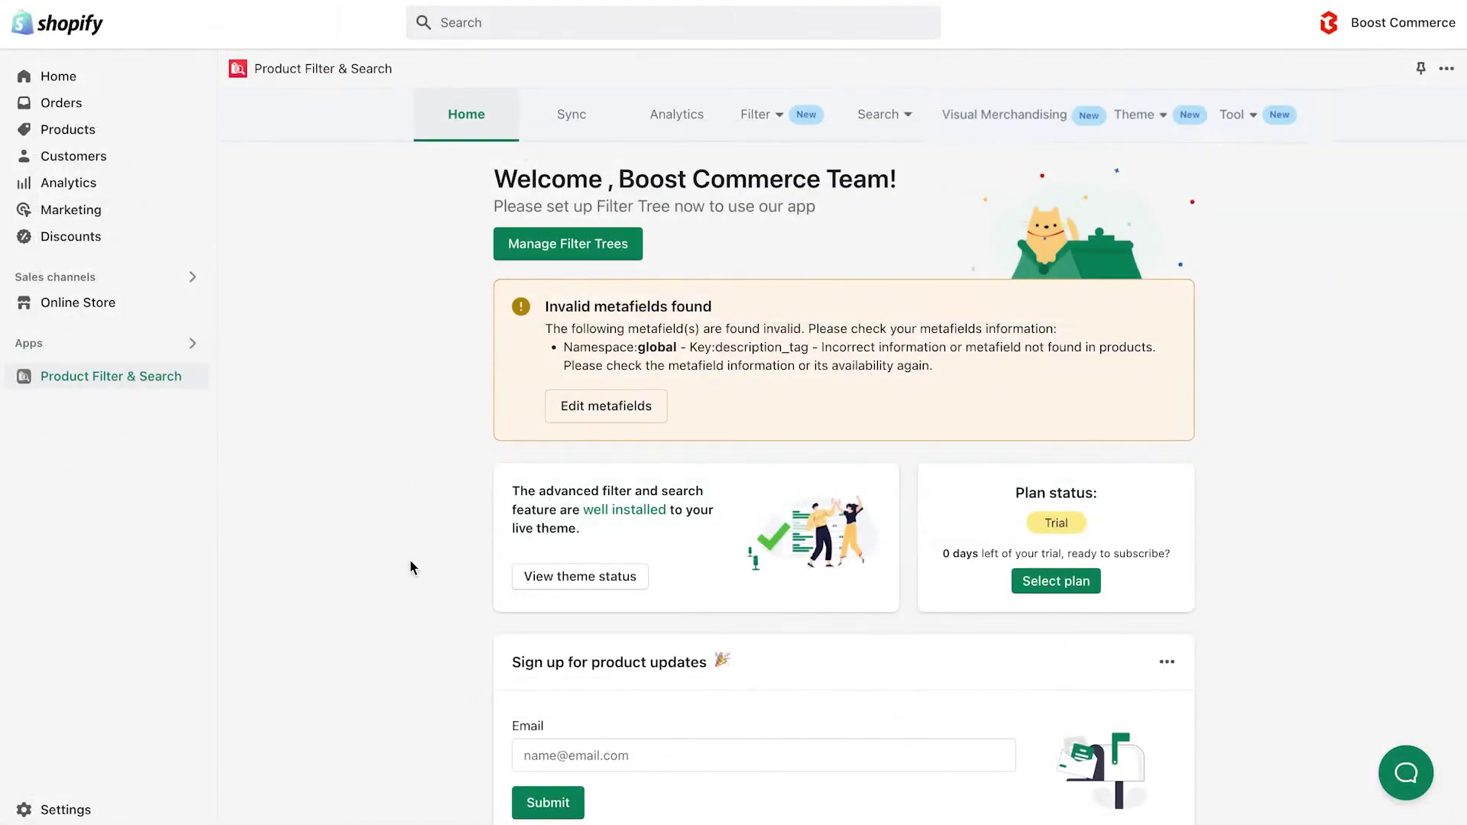
Step: Review the Default filter tree's Product Type manual values, closing the editor without changes
{"action": "left_click", "coordinate": [758, 116]}
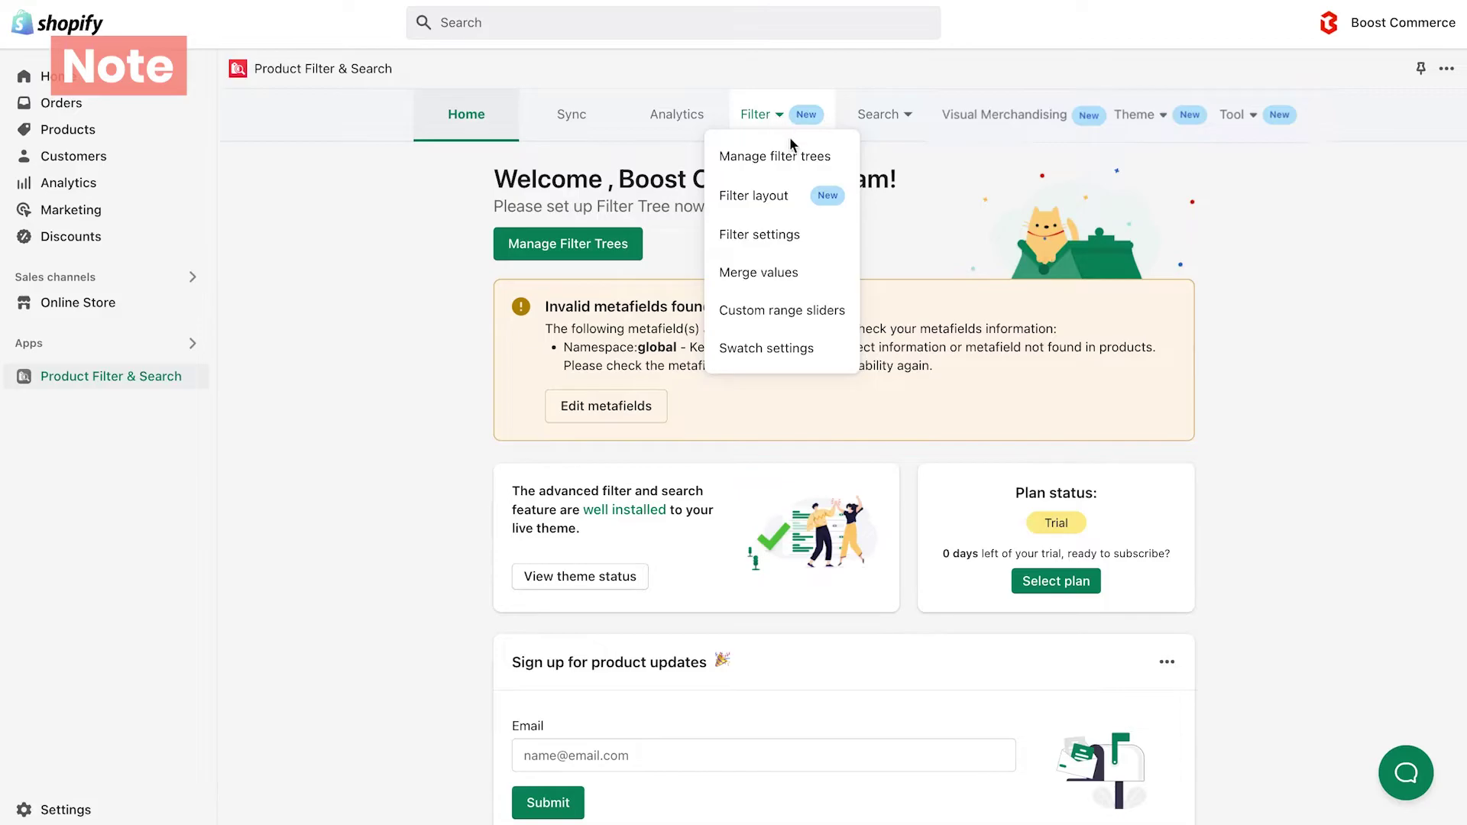
{"action": "left_click", "coordinate": [816, 157]}
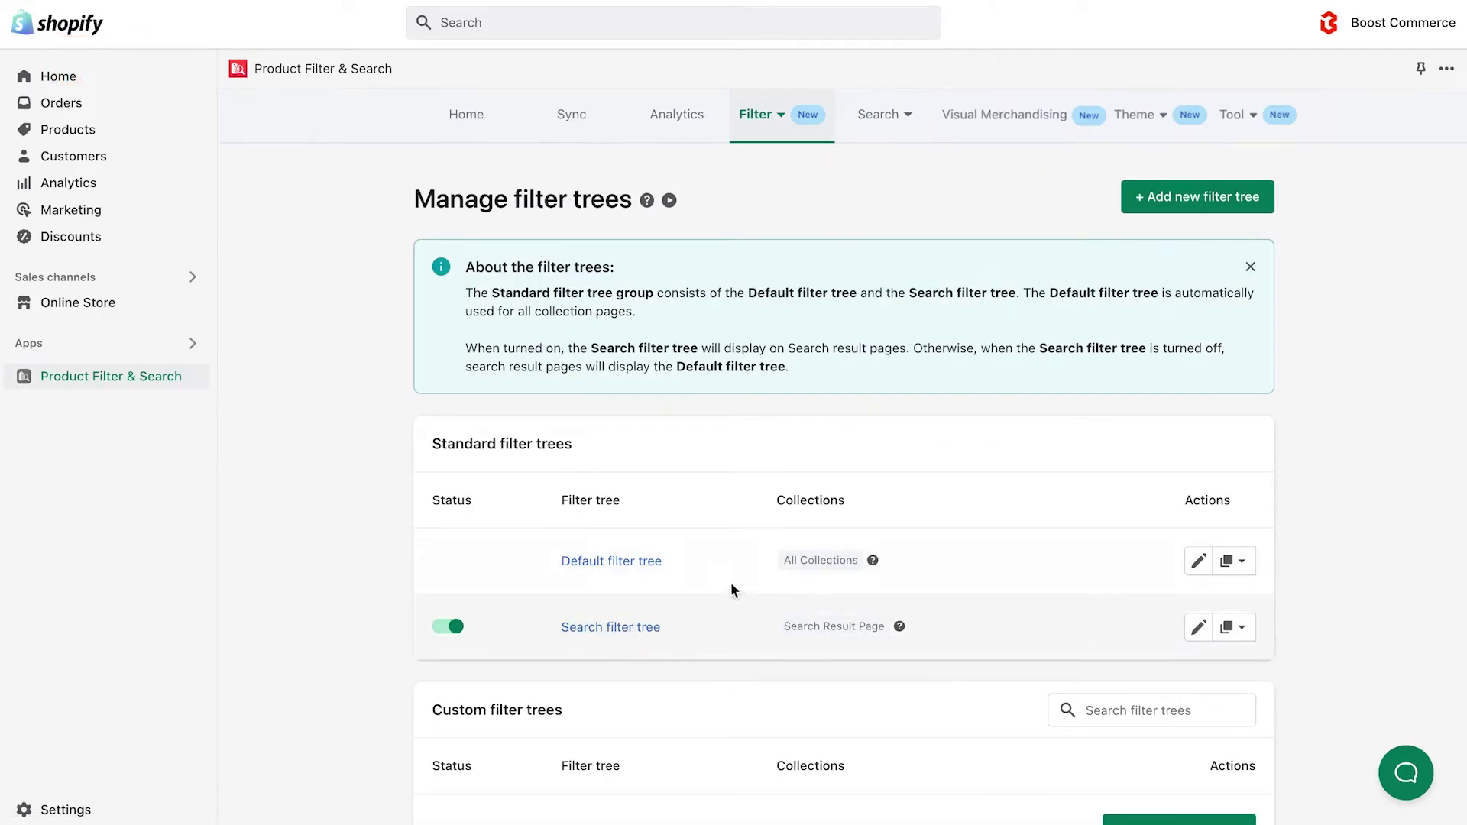
{"action": "left_click", "coordinate": [1199, 562]}
{"action": "scroll", "coordinate": [1080, 570], "scroll_direction": "down", "scroll_amount": 5}
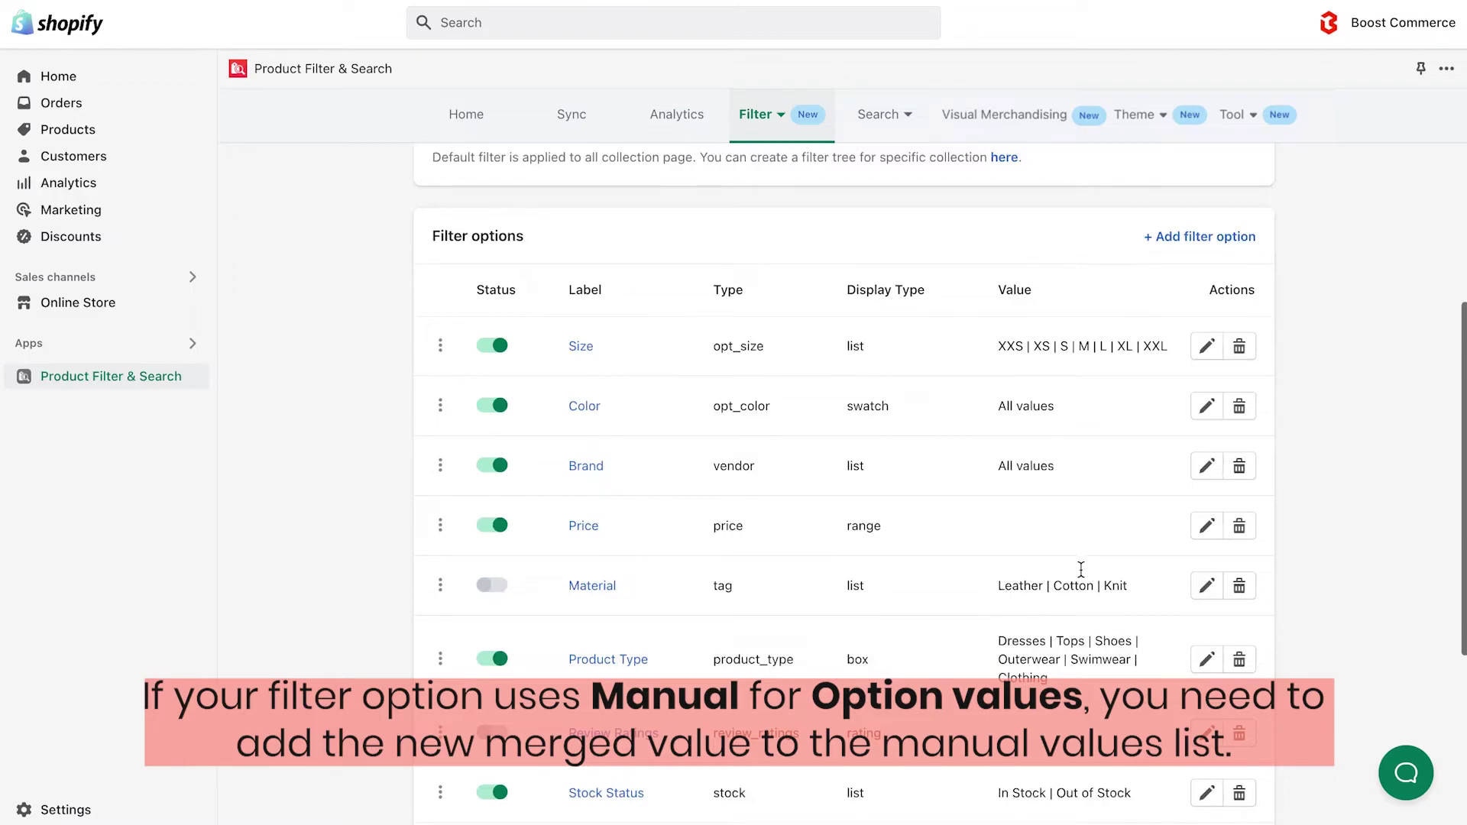
{"action": "scroll", "coordinate": [1081, 570], "scroll_direction": "down", "scroll_amount": 3}
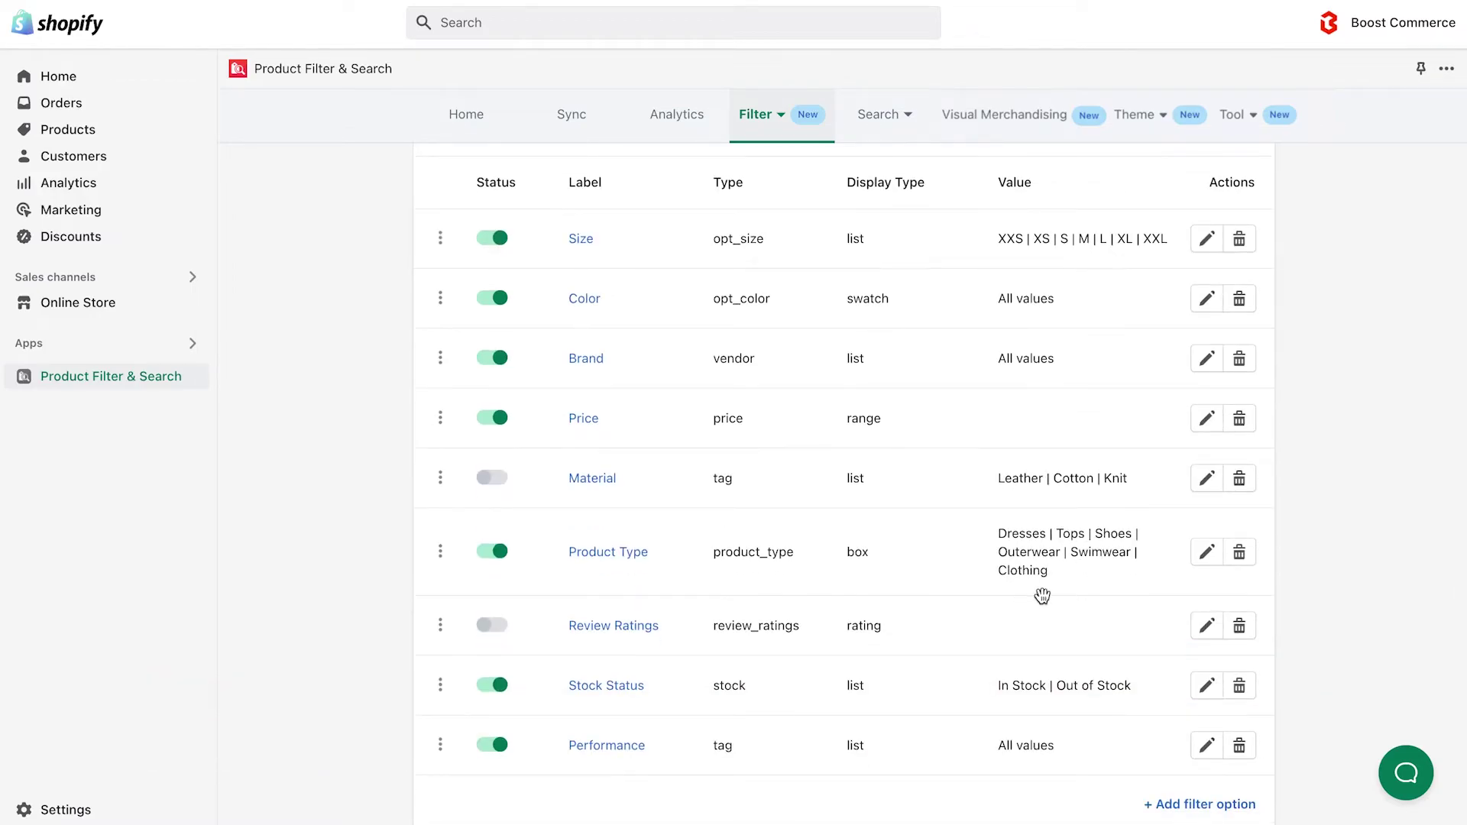
{"action": "left_click", "coordinate": [1204, 558]}
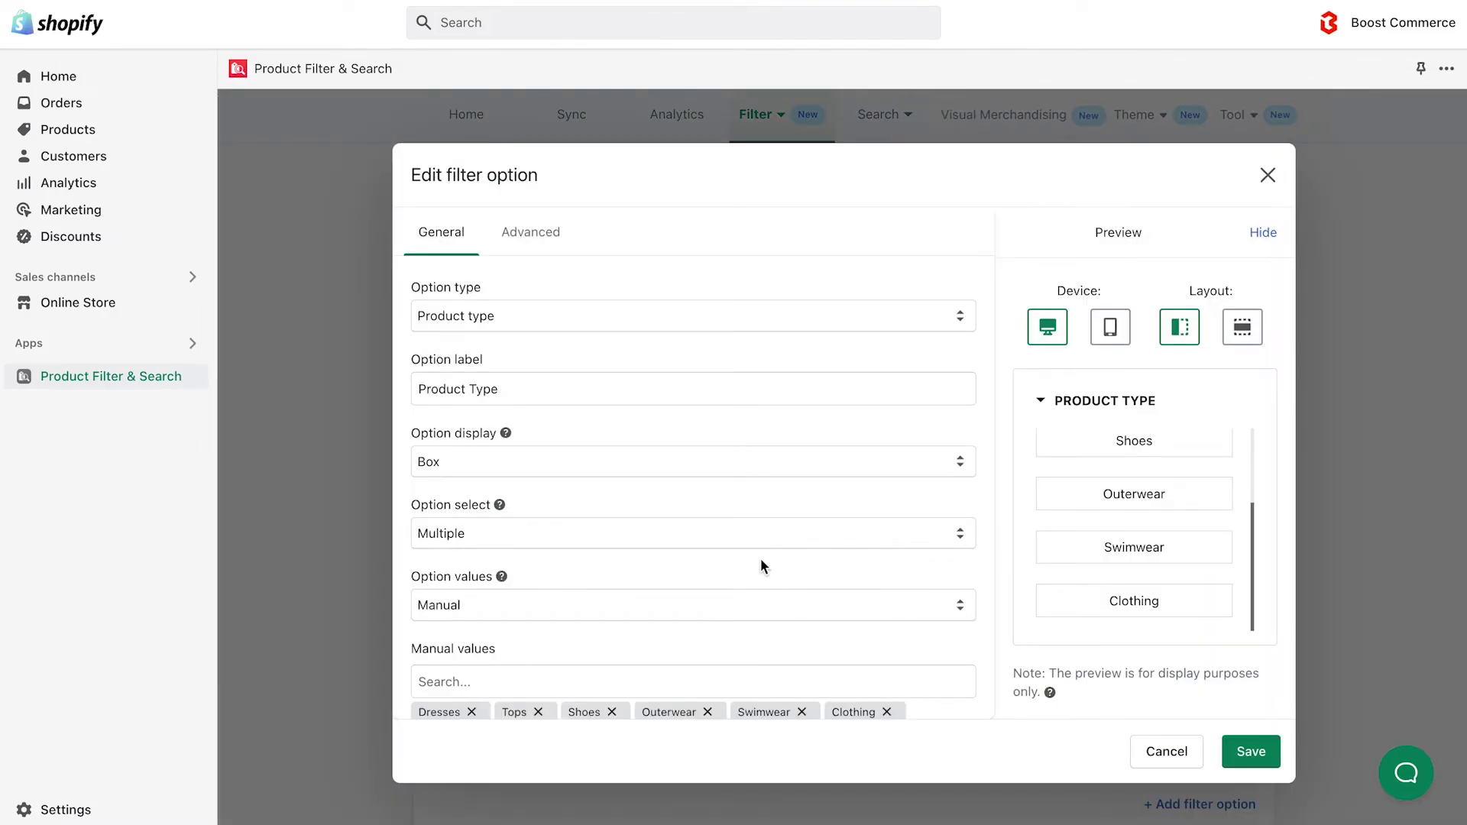
{"action": "scroll", "coordinate": [760, 558], "scroll_direction": "down", "scroll_amount": 1}
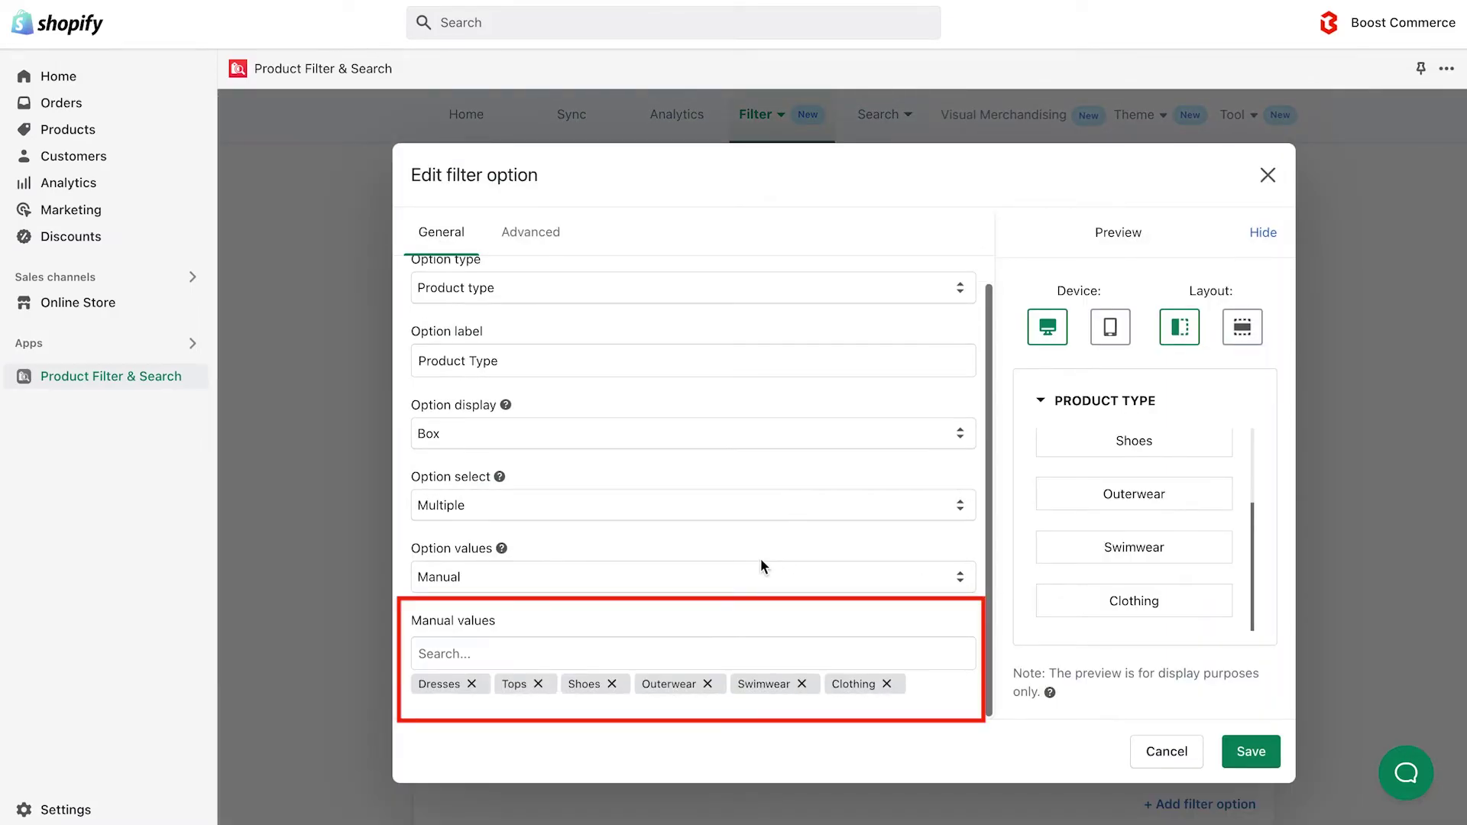
{"action": "left_click", "coordinate": [1164, 751]}
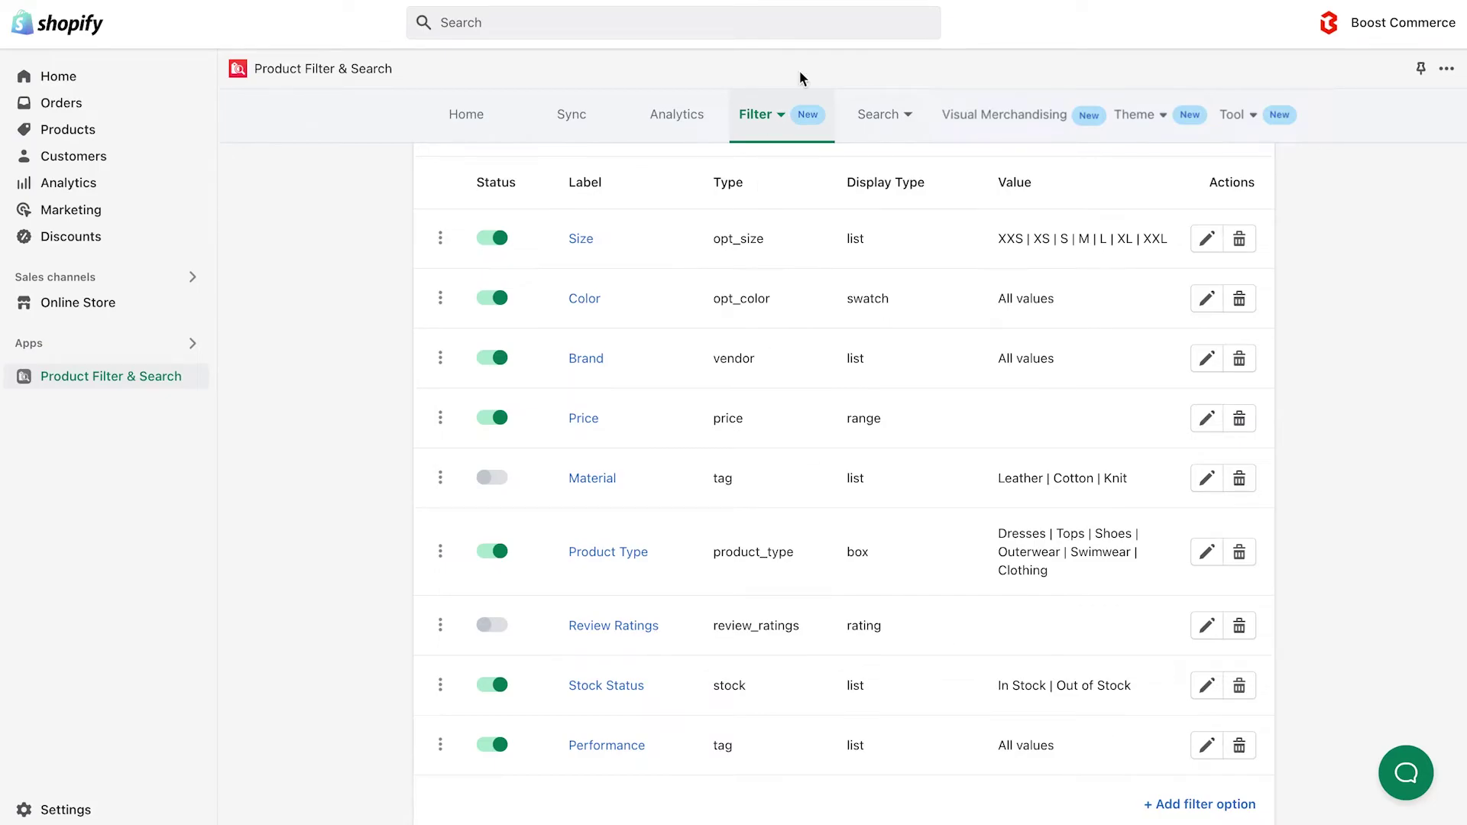
{"action": "left_click", "coordinate": [802, 117]}
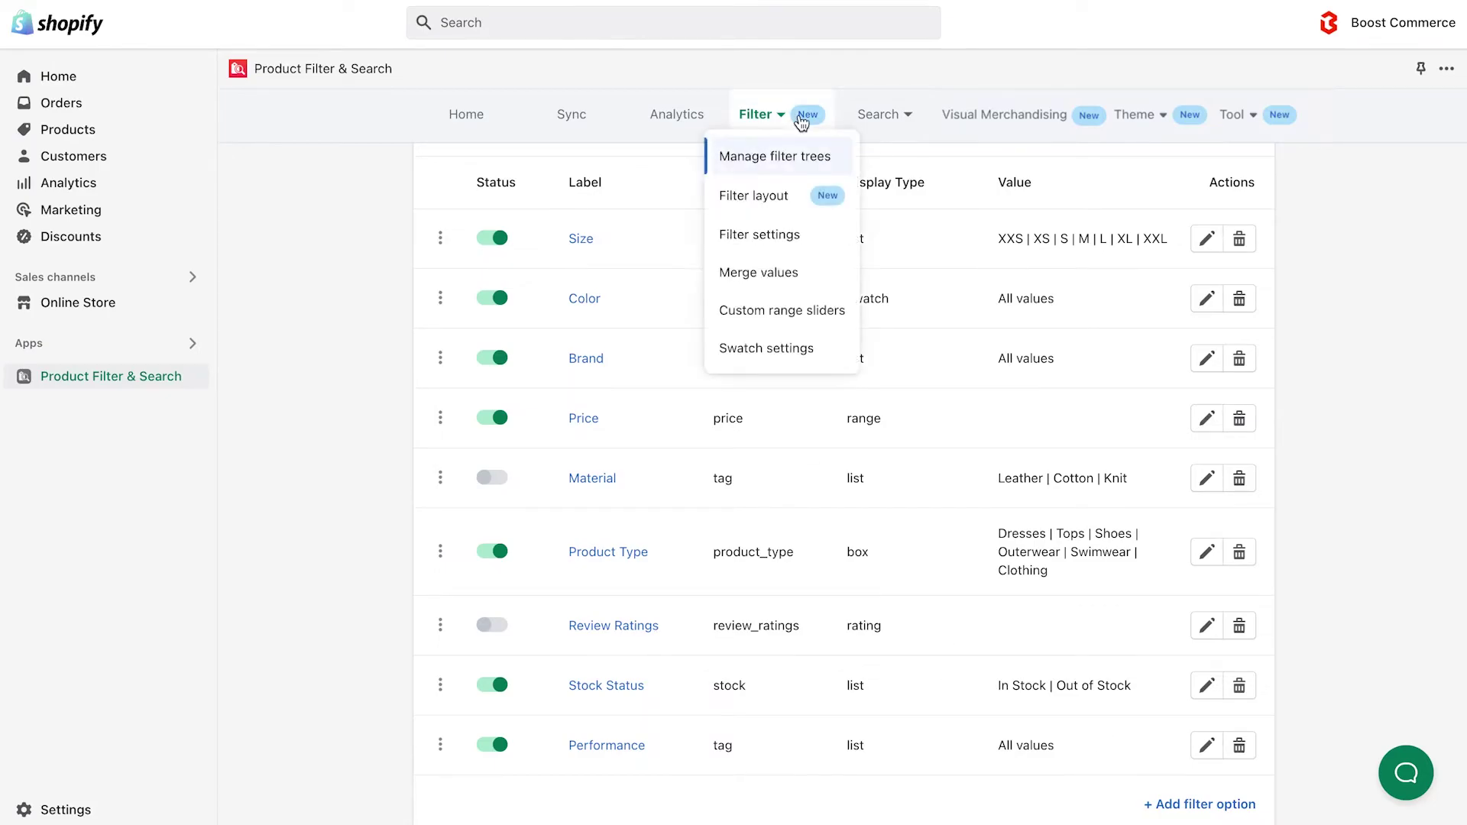
Step: Start a new merge rule with type Product type
{"action": "left_click", "coordinate": [829, 272]}
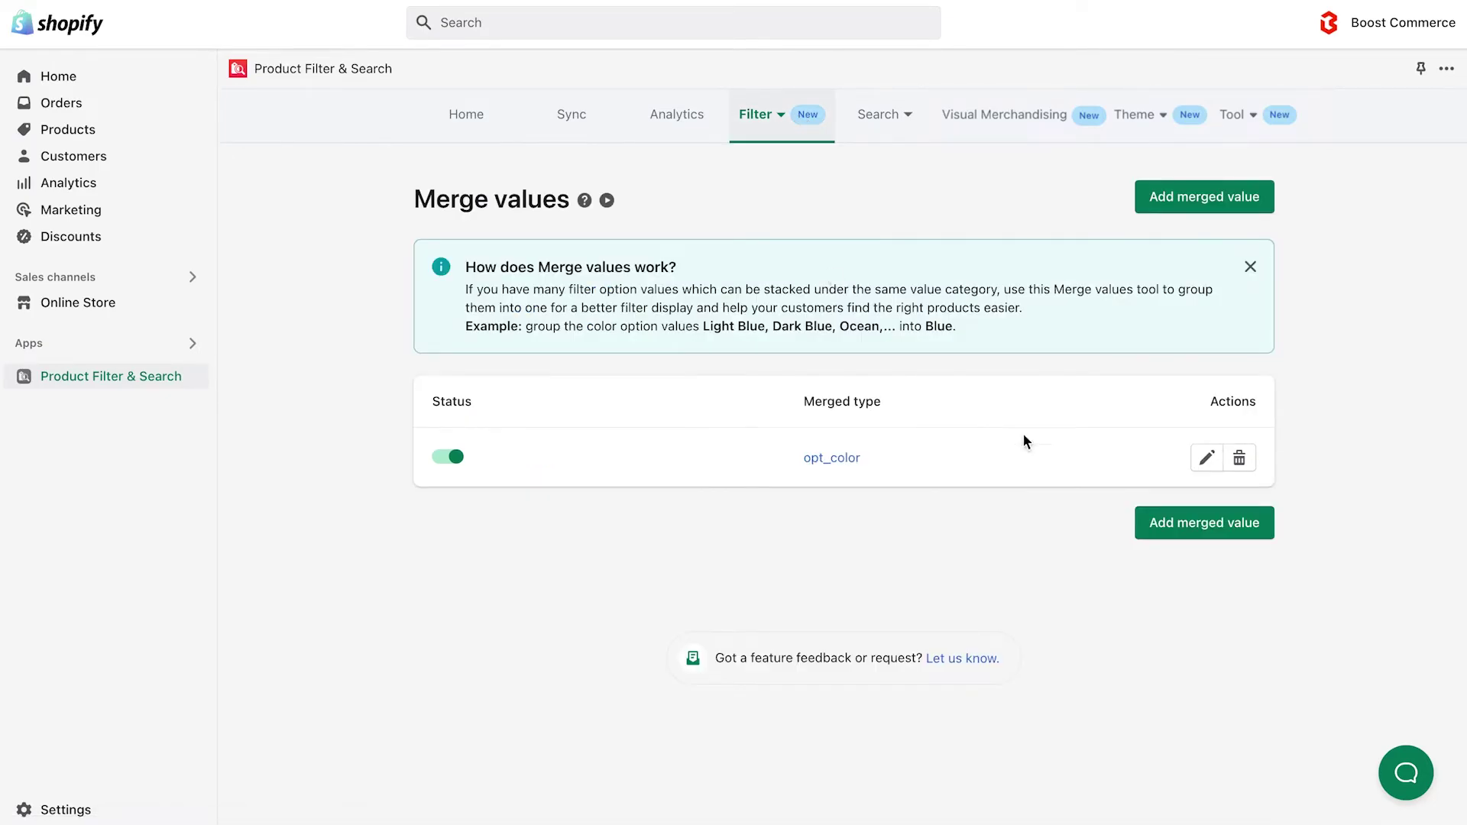
{"action": "left_click", "coordinate": [1184, 523]}
{"action": "left_click", "coordinate": [742, 348]}
{"action": "left_click", "coordinate": [583, 422]}
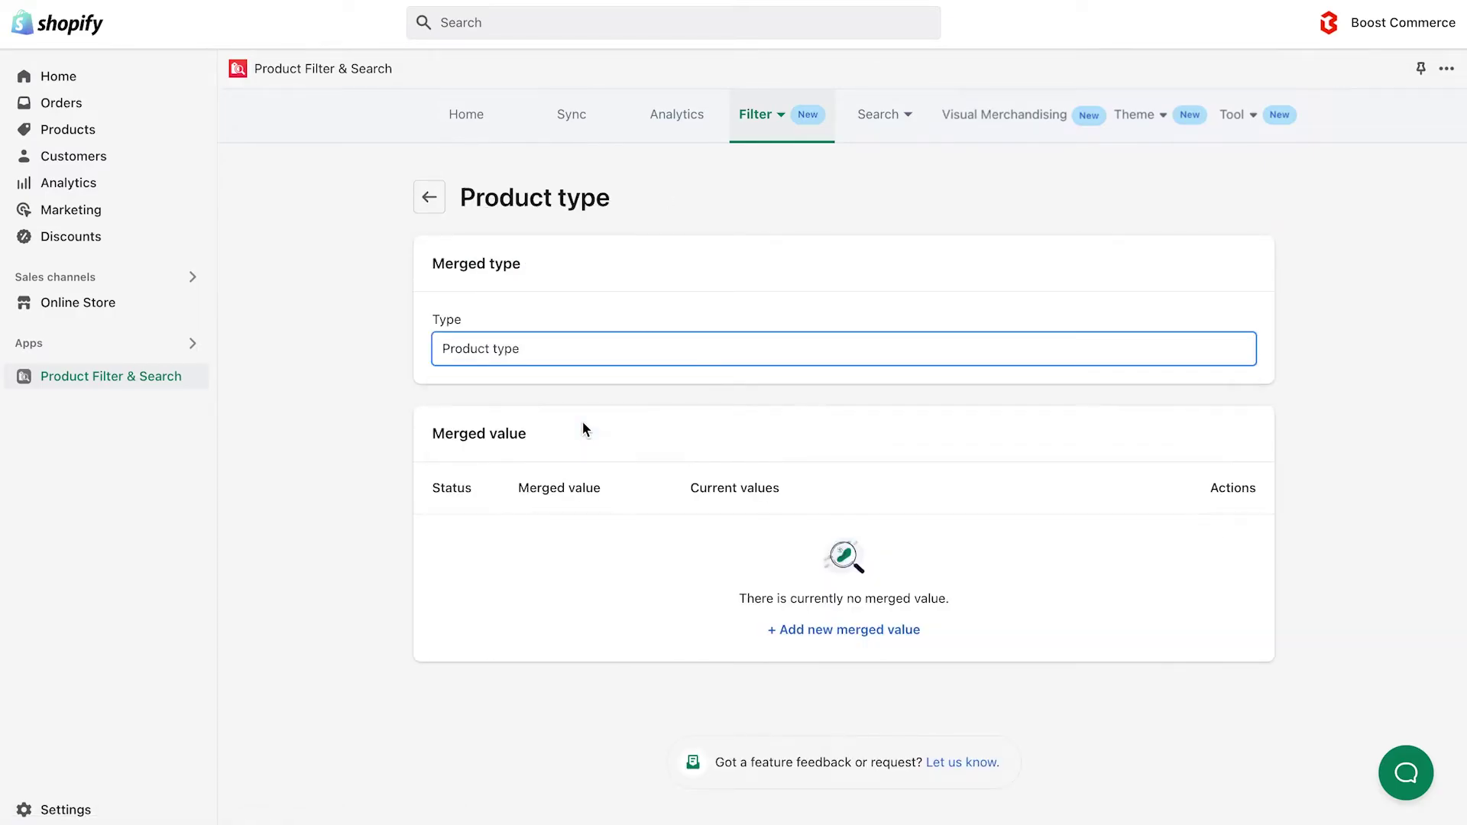
Step: Add merged value 'Apparel' grouping Tops, Dresses and Outerwear, save, and return to the list
{"action": "left_click", "coordinate": [844, 629]}
{"action": "left_click", "coordinate": [658, 436]}
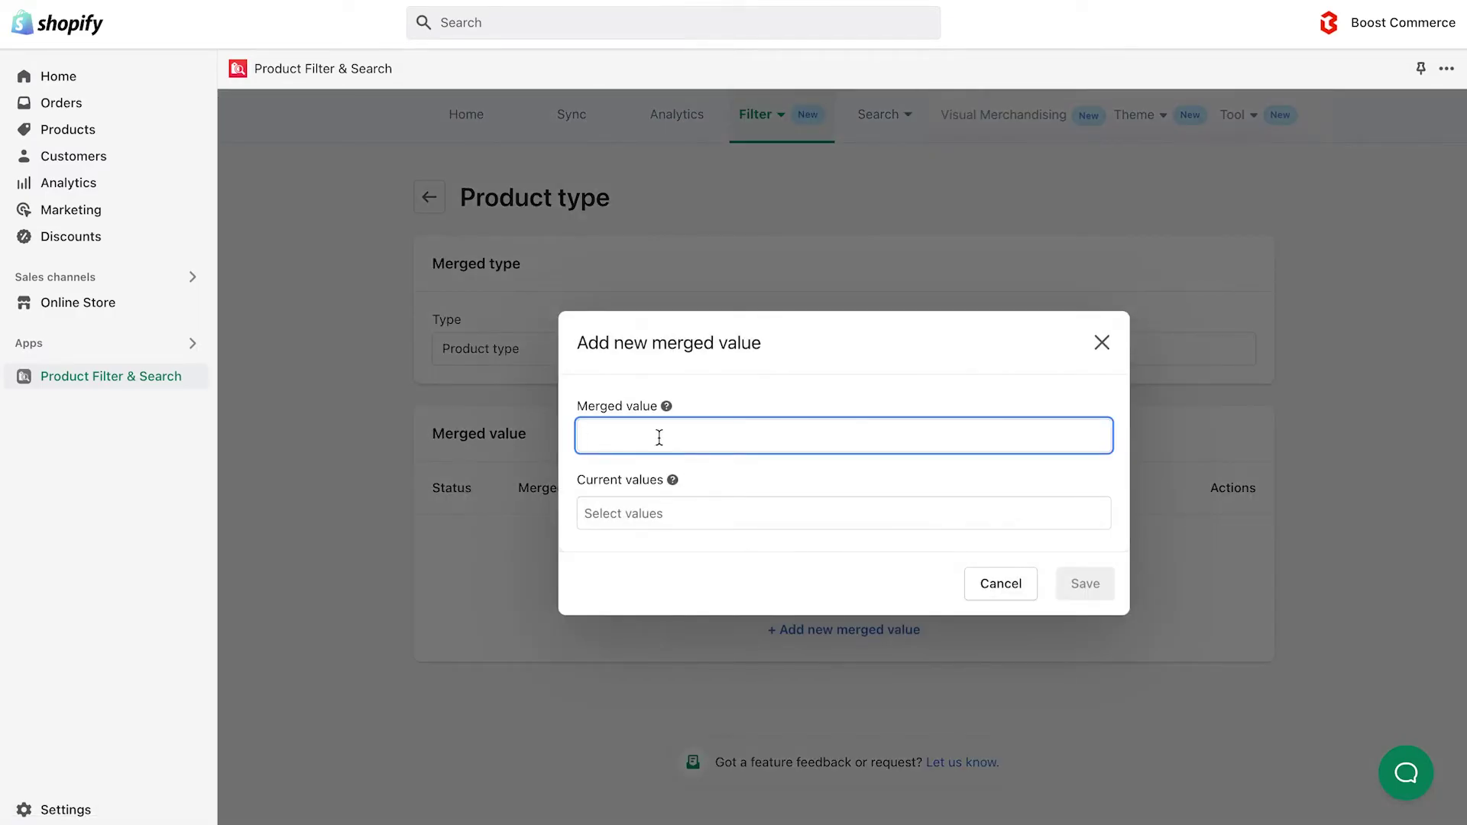
{"action": "type", "text": "Apparel"}
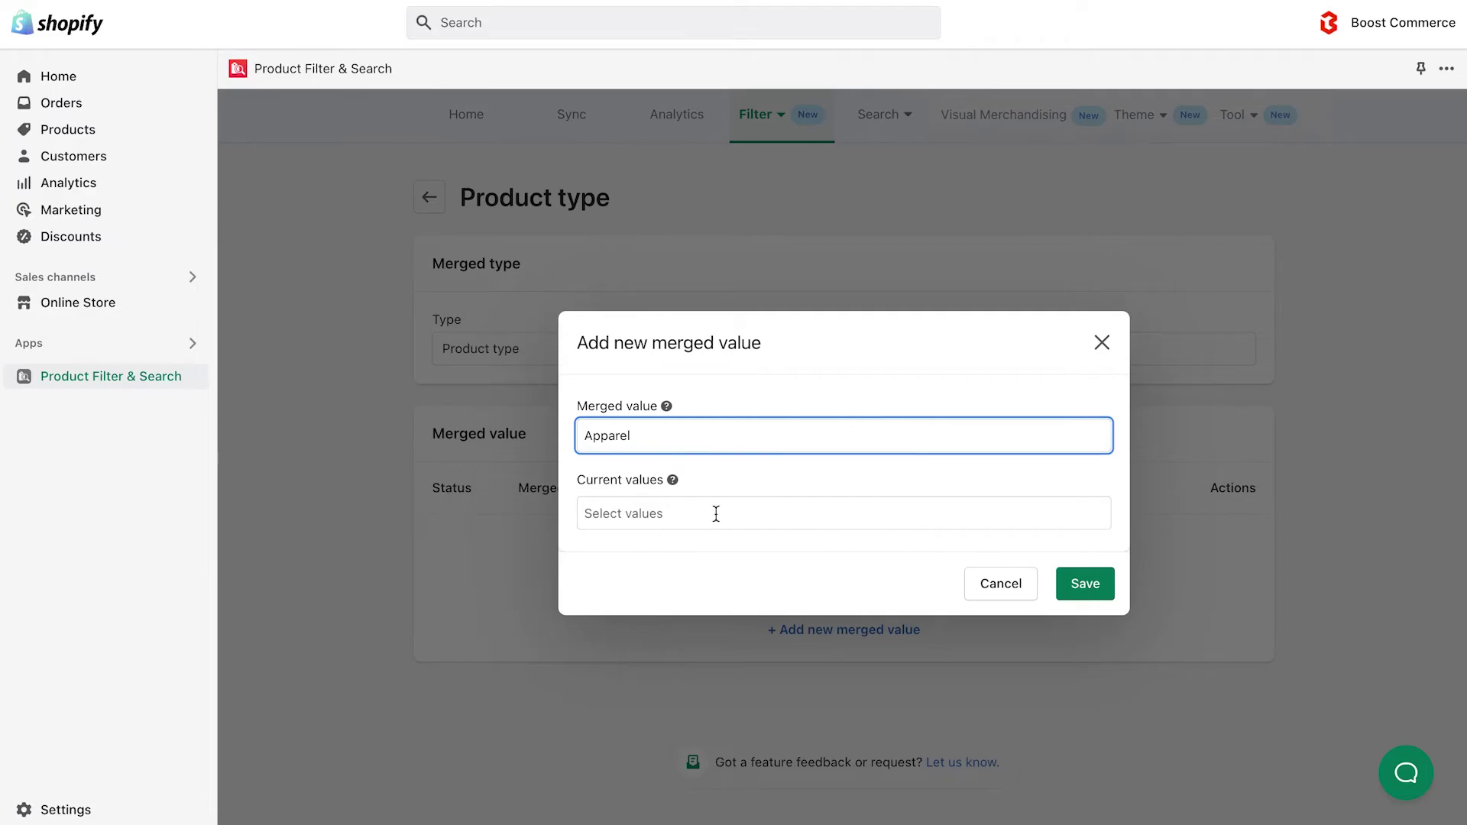
{"action": "left_click", "coordinate": [714, 512]}
{"action": "left_click", "coordinate": [673, 246]}
{"action": "left_click", "coordinate": [655, 321]}
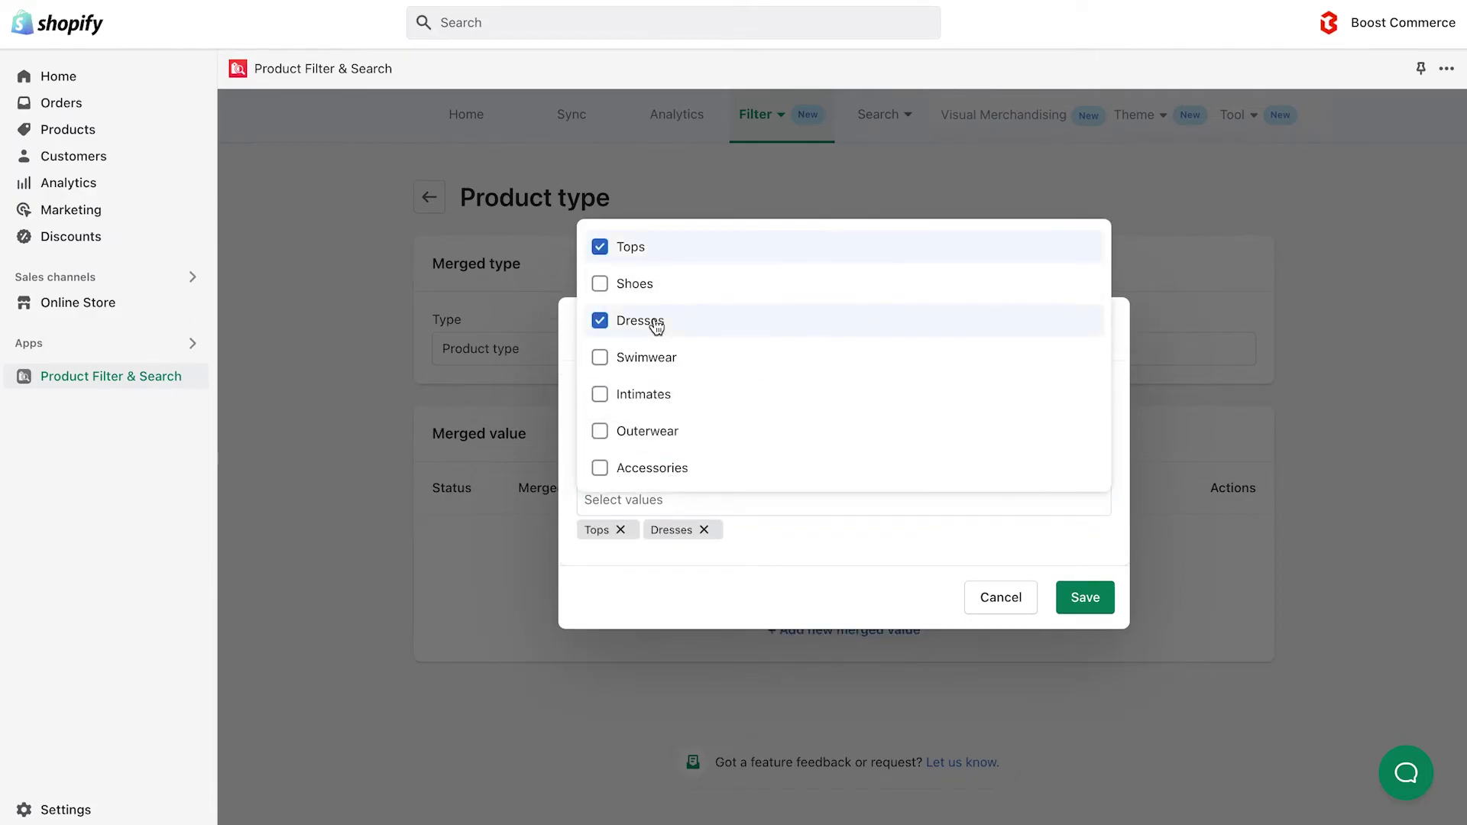
{"action": "left_click", "coordinate": [663, 433]}
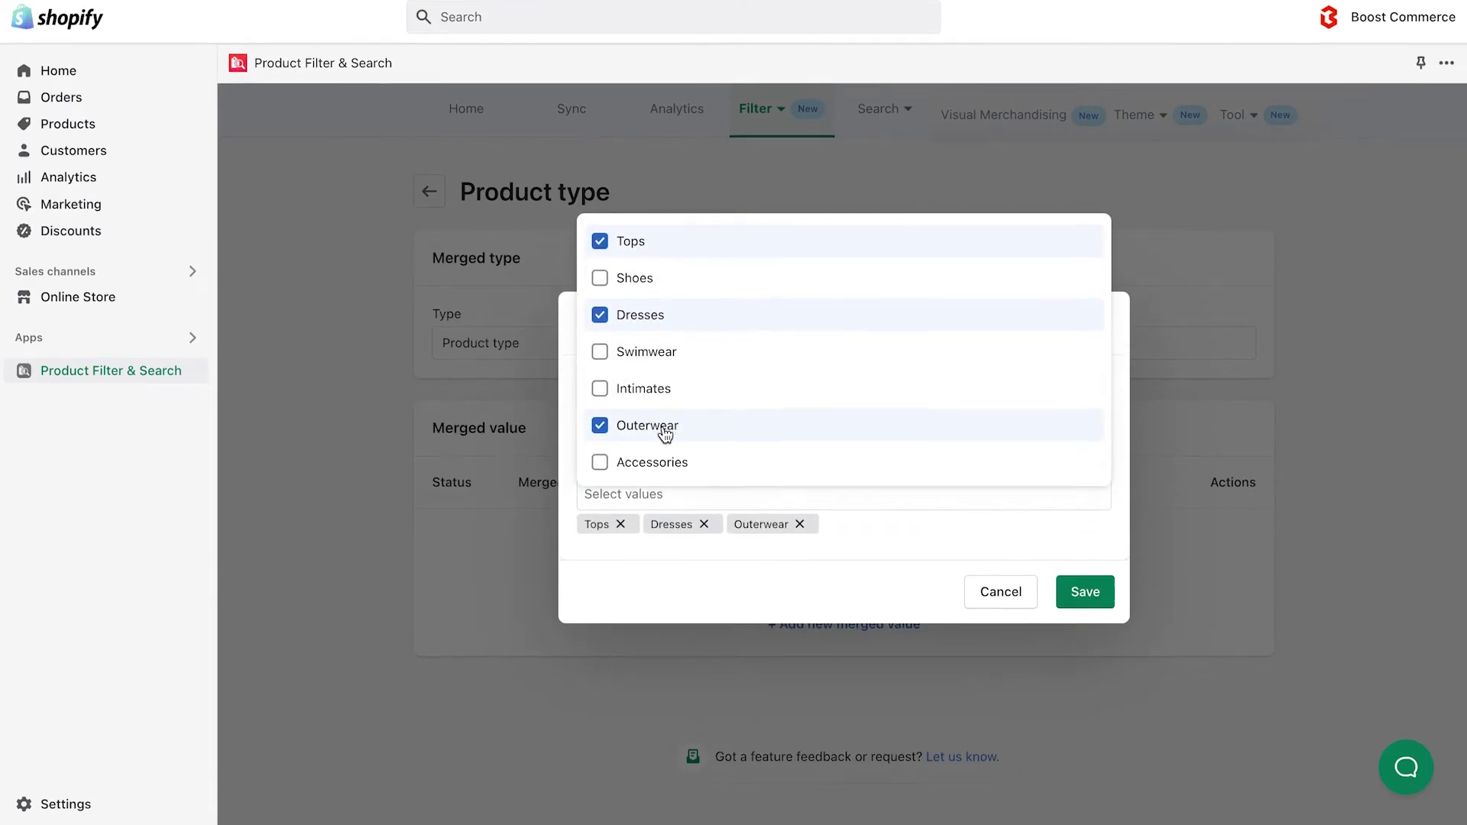
{"action": "left_click", "coordinate": [1084, 593]}
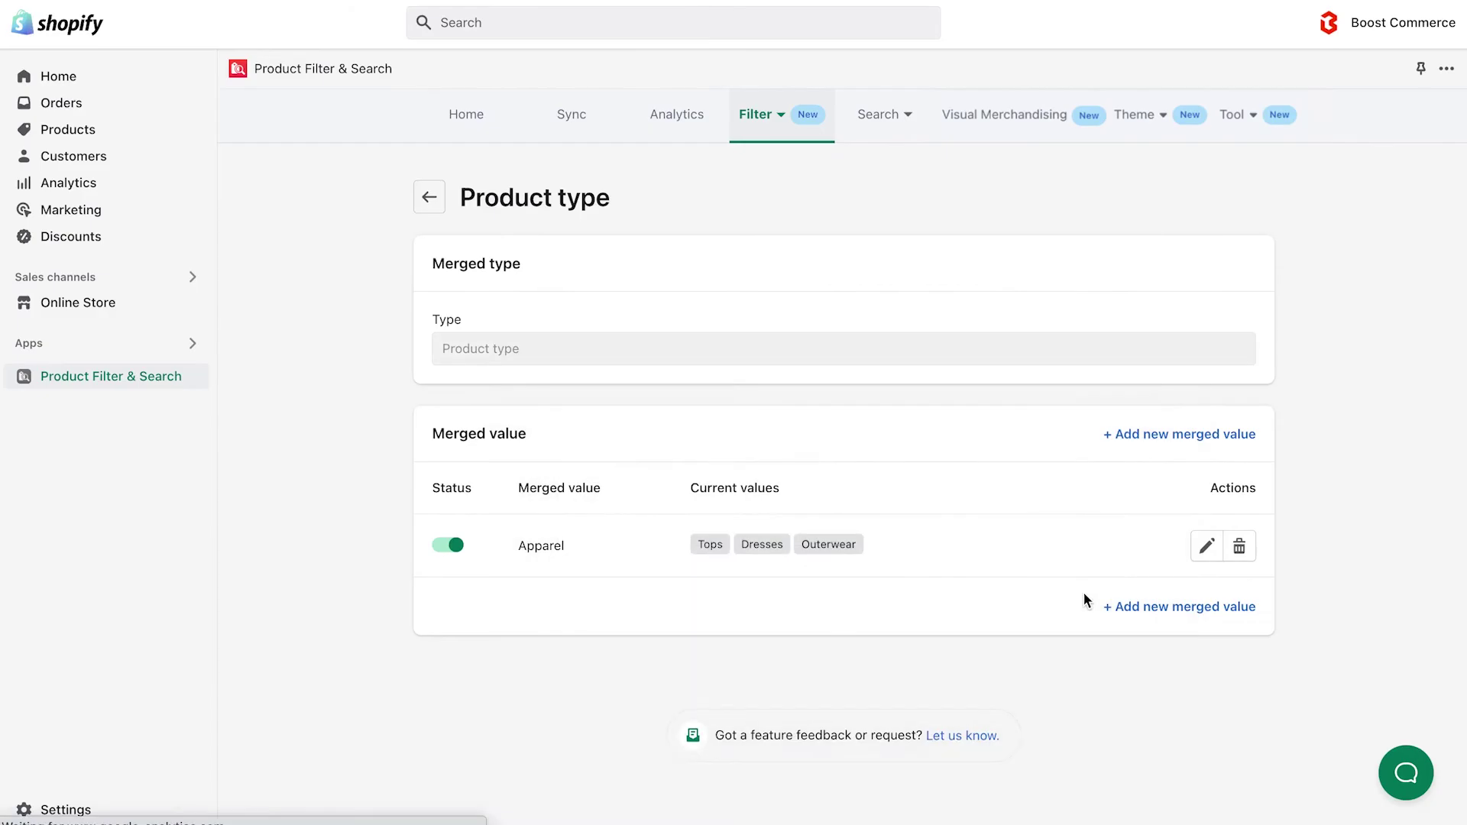
{"action": "left_click", "coordinate": [429, 197]}
Step: Tick Apparel in the Default filter tree's Product Type manual values and save the tree
{"action": "left_click", "coordinate": [792, 111]}
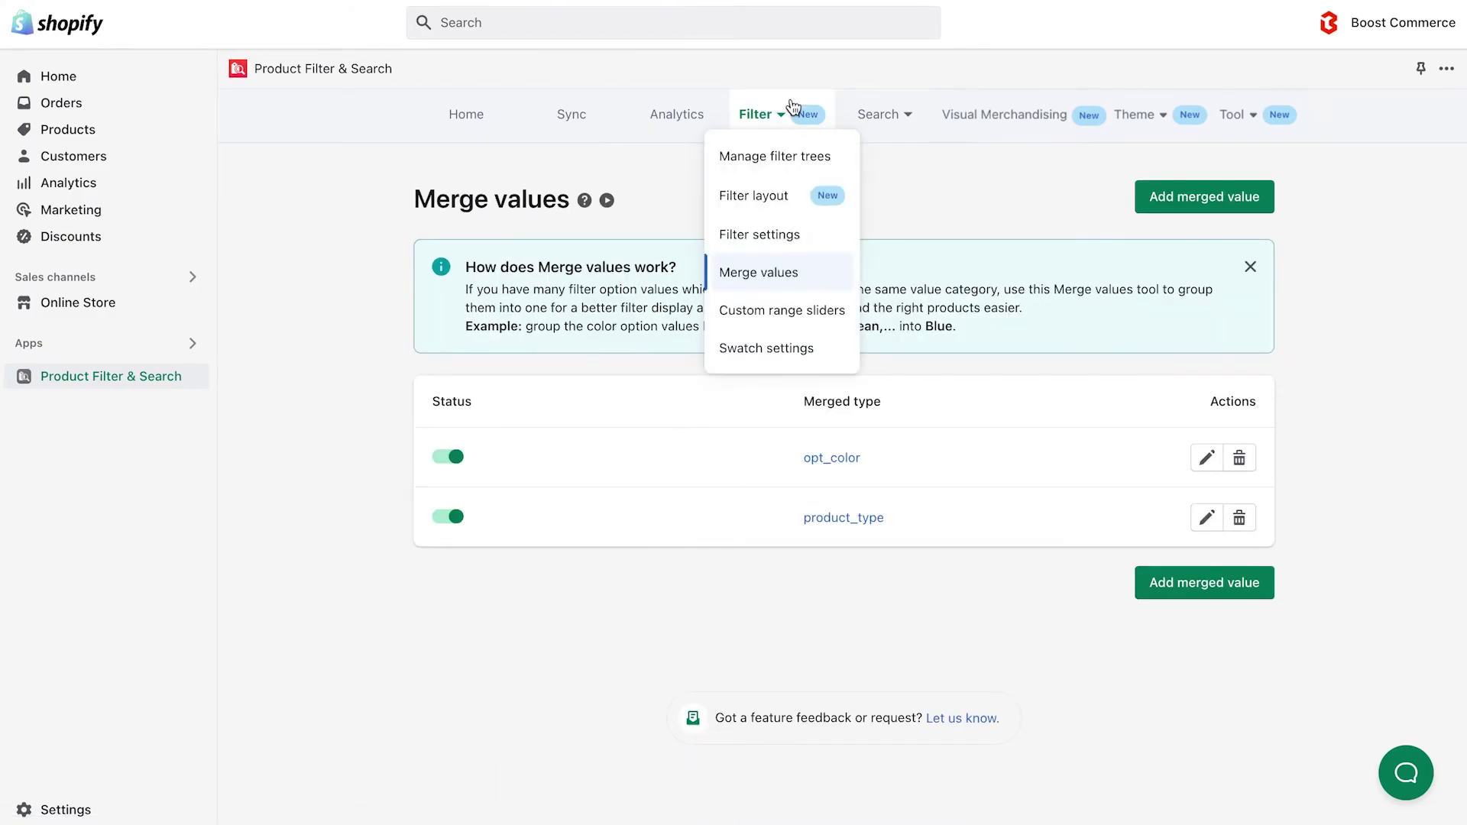
{"action": "left_click", "coordinate": [797, 158]}
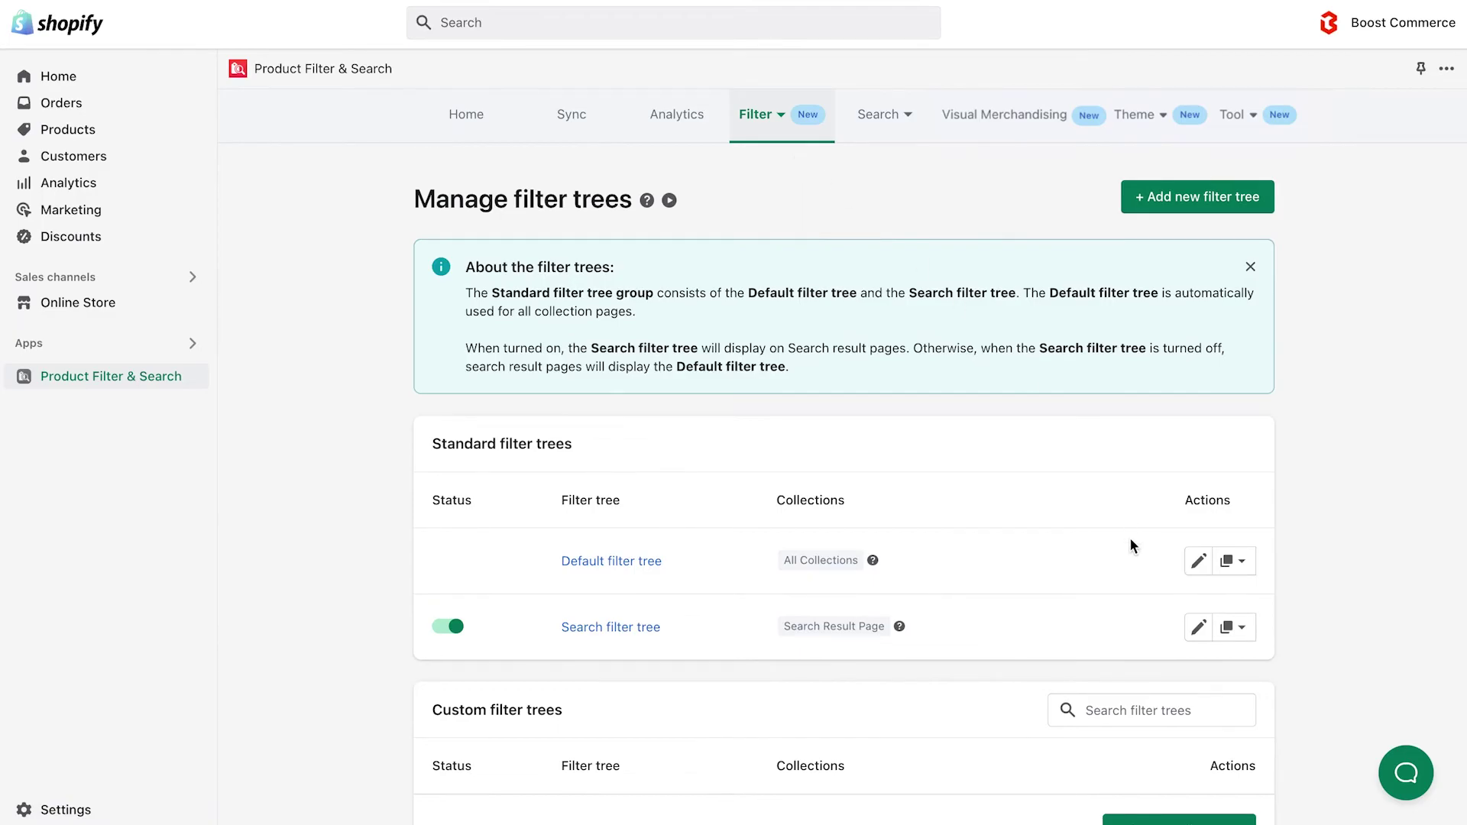
{"action": "left_click", "coordinate": [1198, 560]}
{"action": "scroll", "coordinate": [1202, 658], "scroll_direction": "down", "scroll_amount": 2}
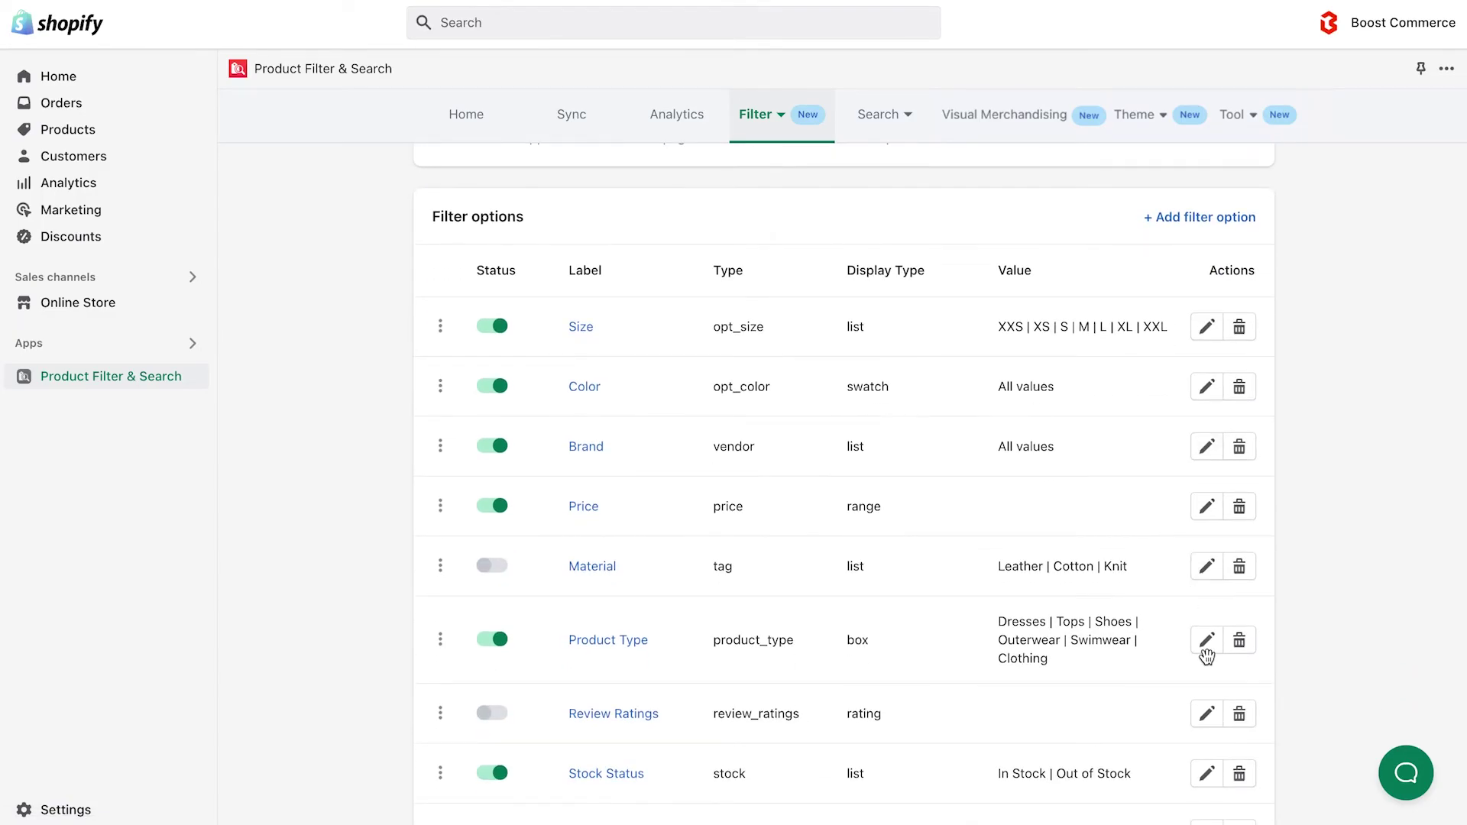
{"action": "left_click", "coordinate": [1206, 646]}
{"action": "scroll", "coordinate": [535, 638], "scroll_direction": "down", "scroll_amount": 1}
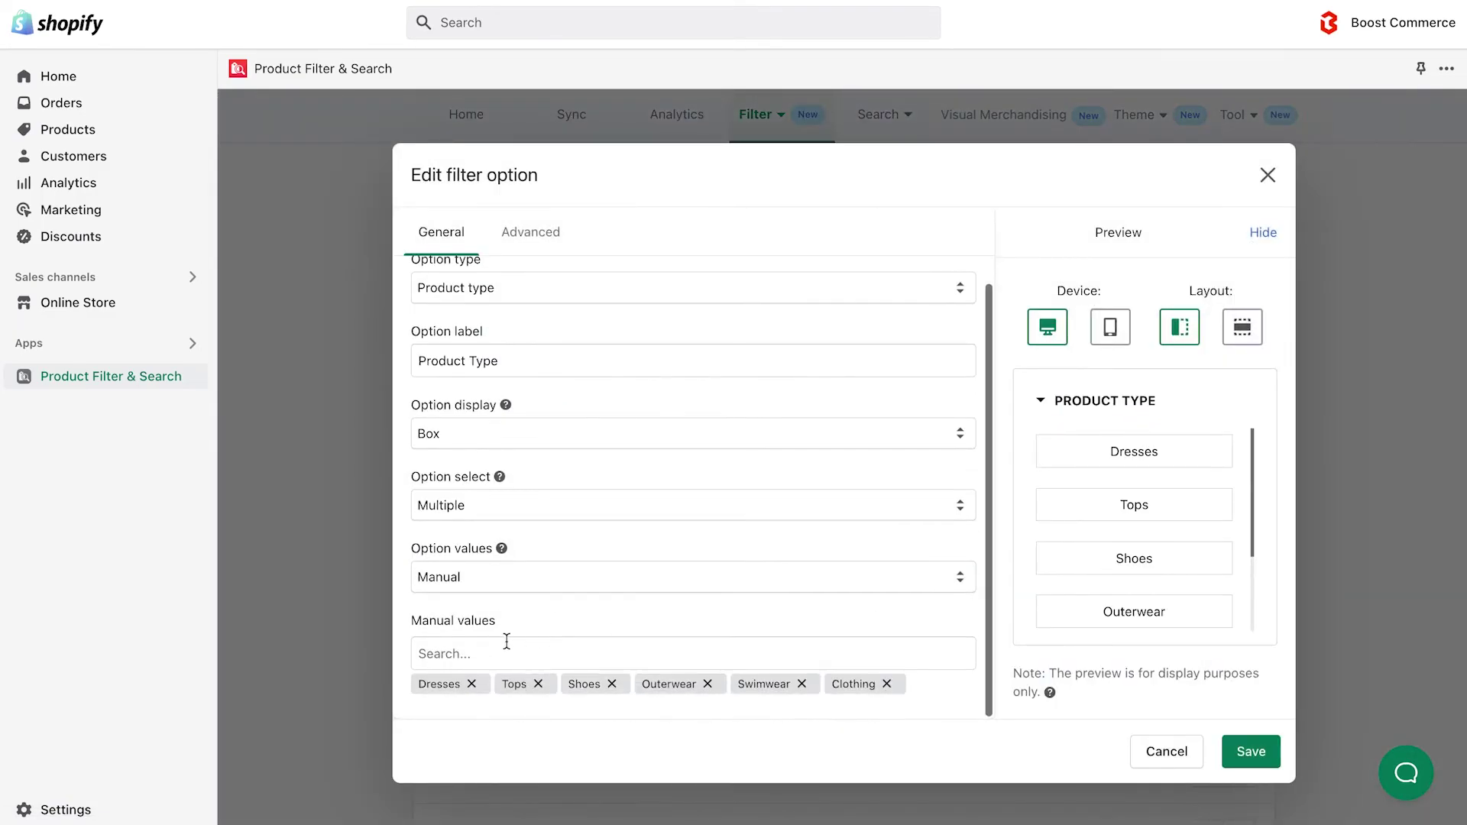
{"action": "left_click", "coordinate": [501, 646]}
{"action": "left_click", "coordinate": [480, 502]}
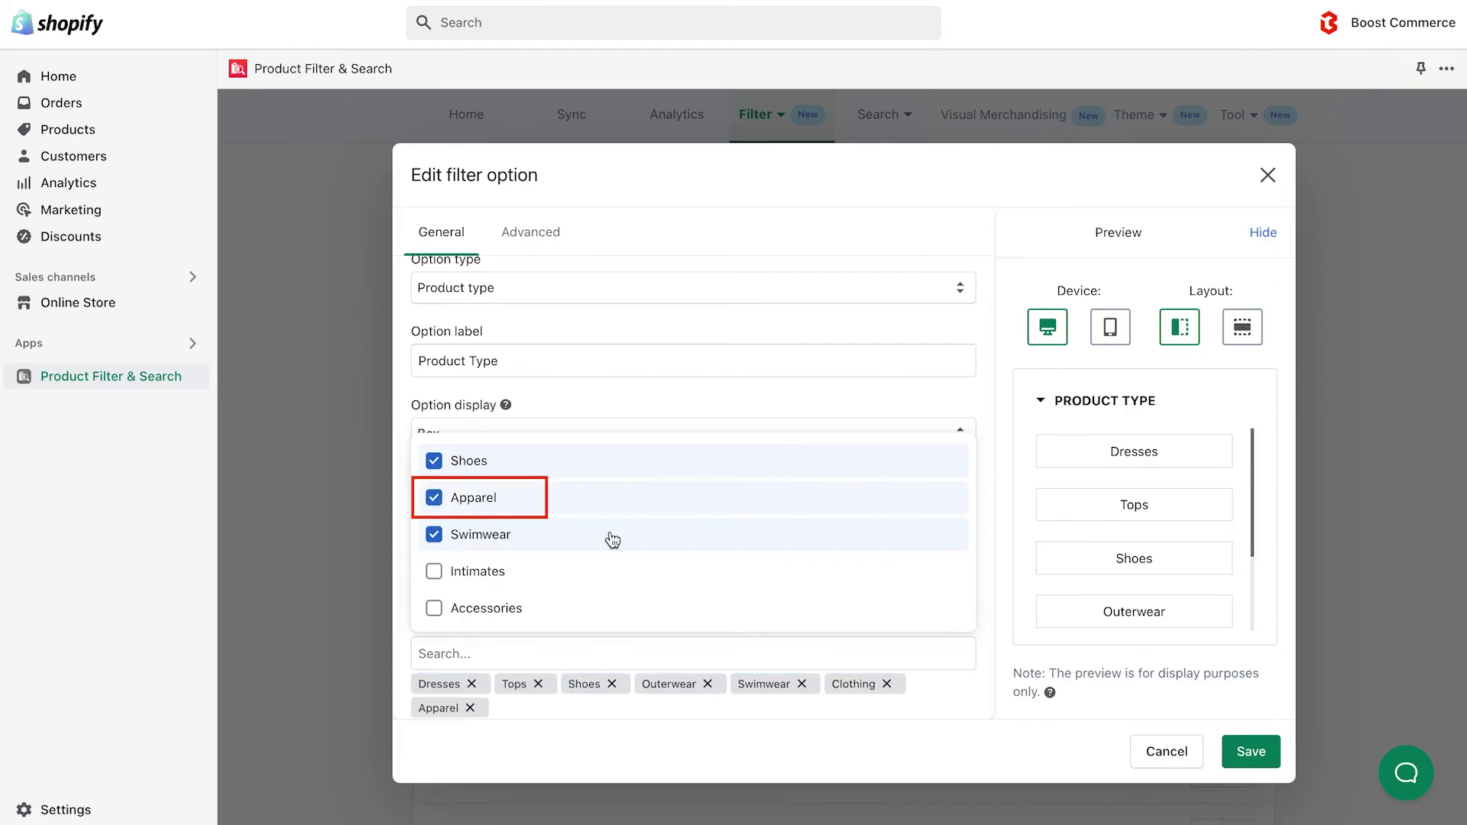
{"action": "left_click", "coordinate": [1250, 753]}
{"action": "left_click", "coordinate": [1244, 602]}
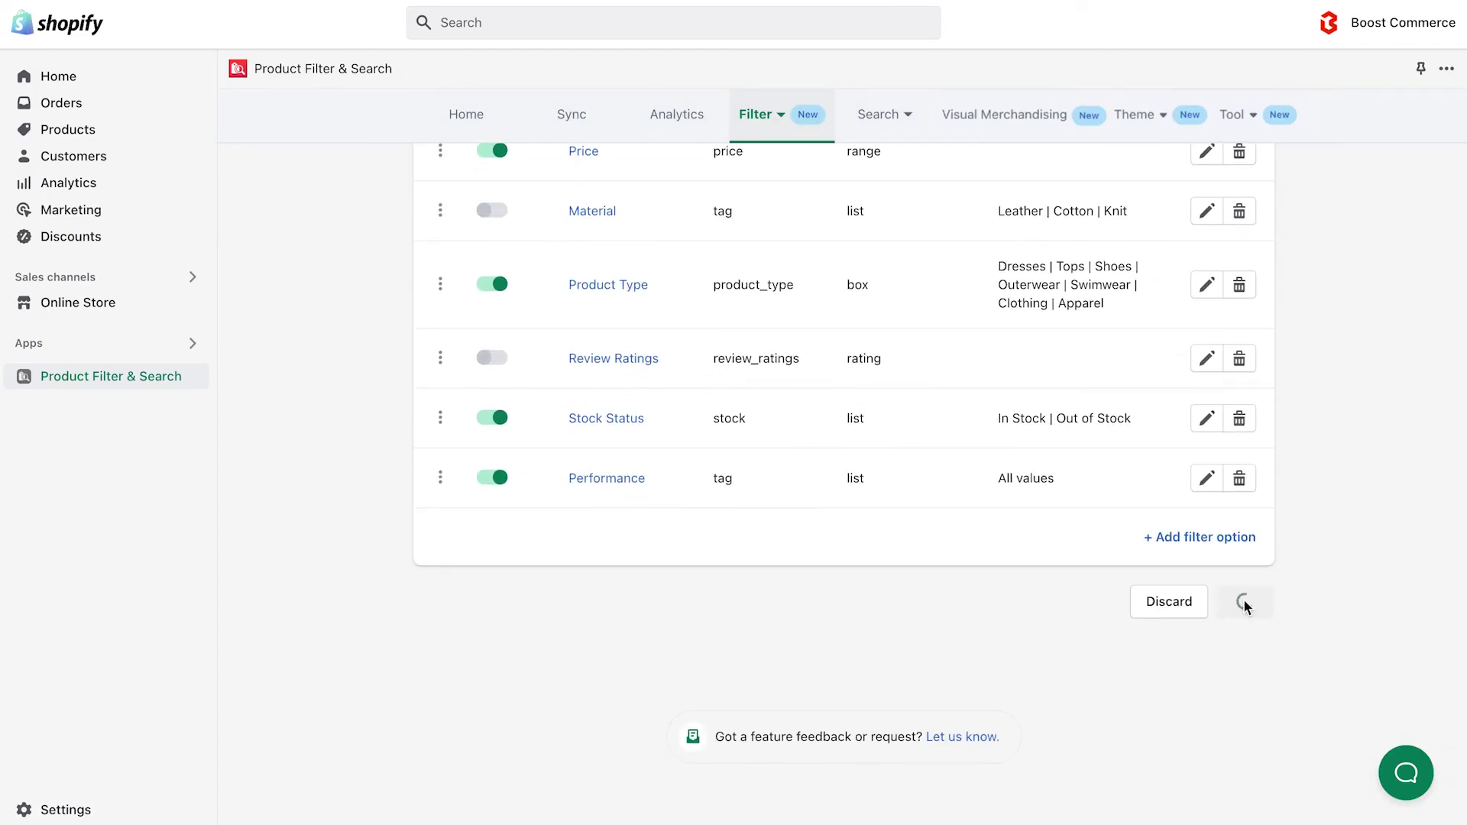